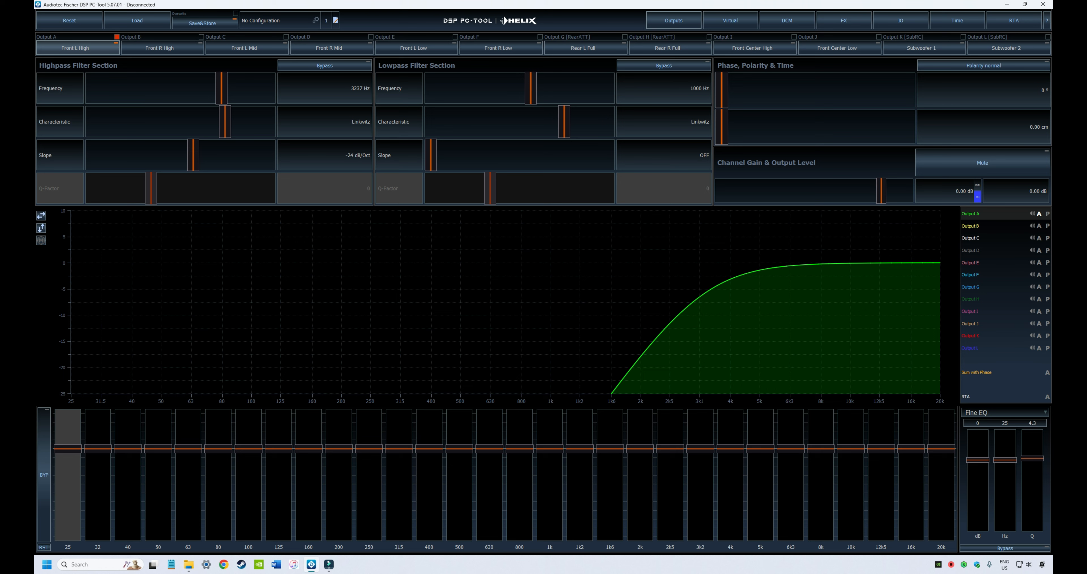
Review the virtual-to-output routing and the crossover filters of the front and Rear L Full output channels
click(900, 20)
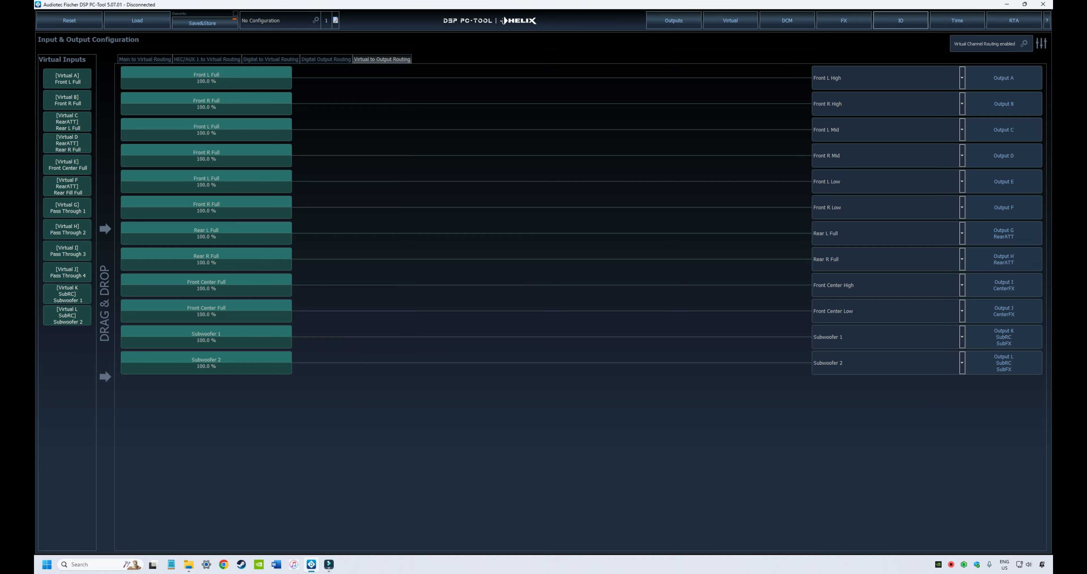
click(674, 20)
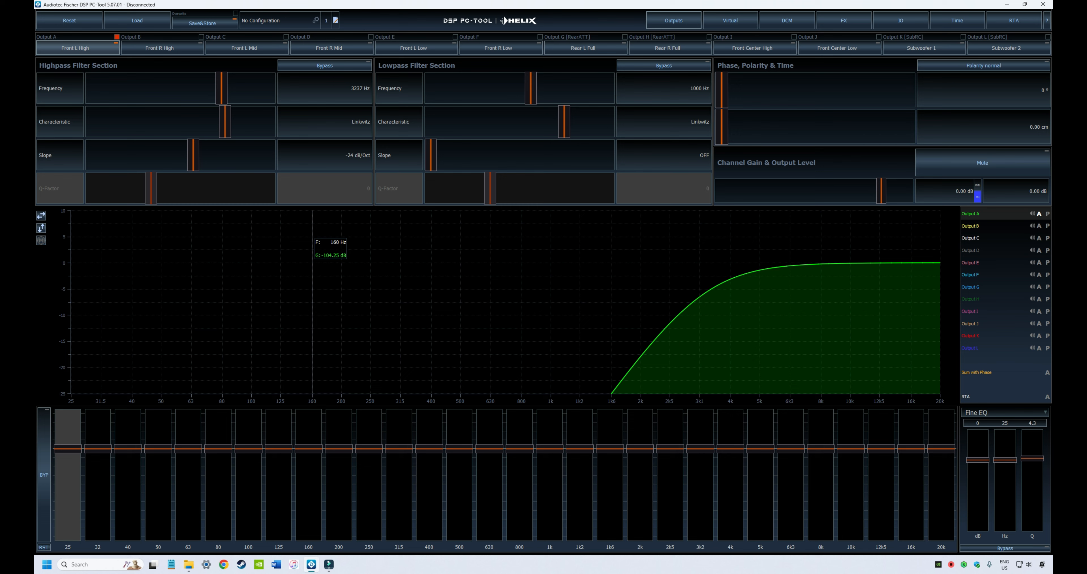
click(159, 48)
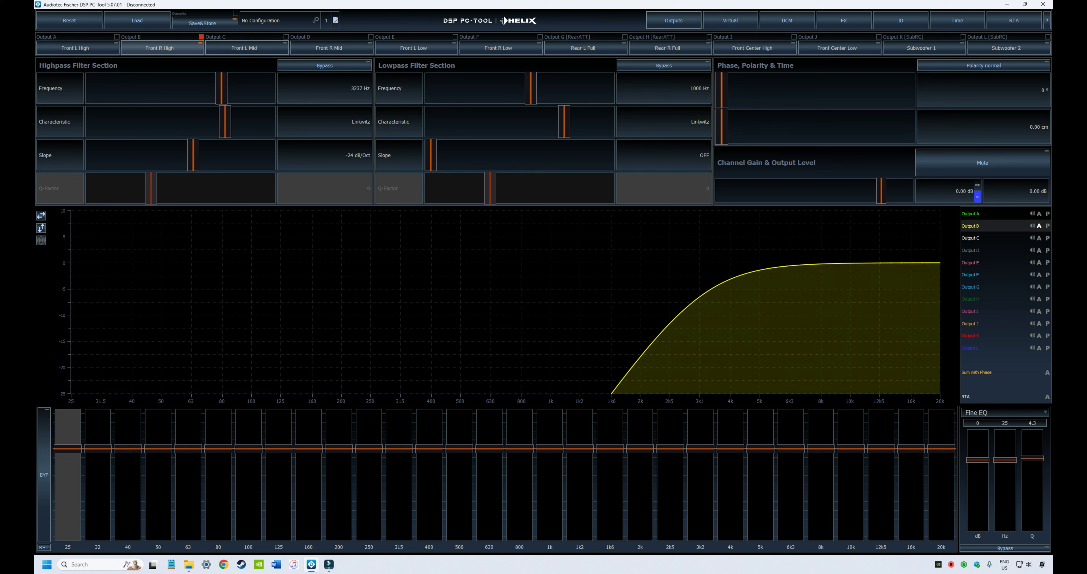
click(244, 49)
click(329, 48)
click(414, 49)
click(499, 48)
click(584, 49)
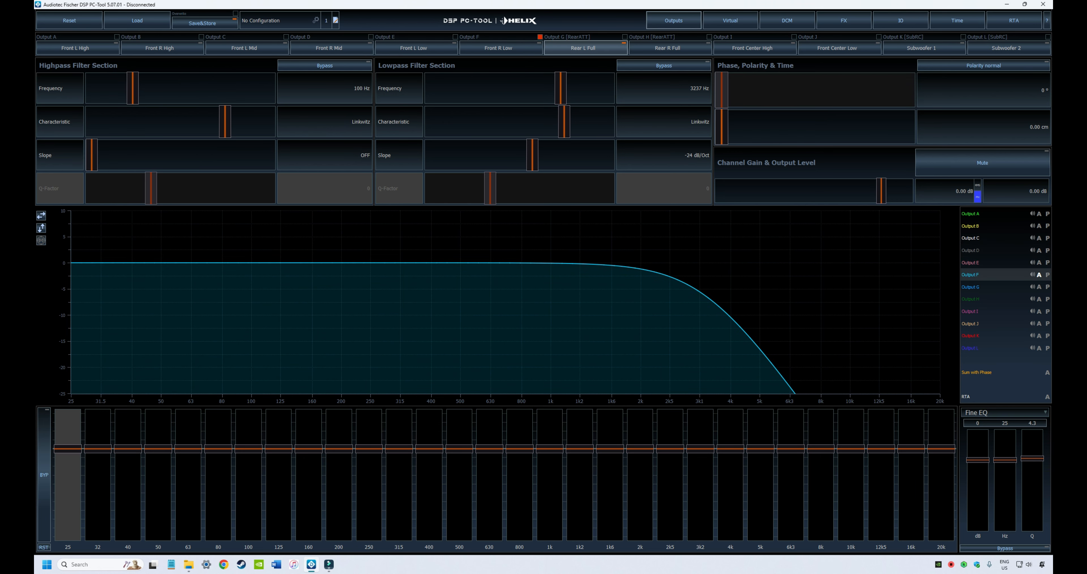
click(75, 48)
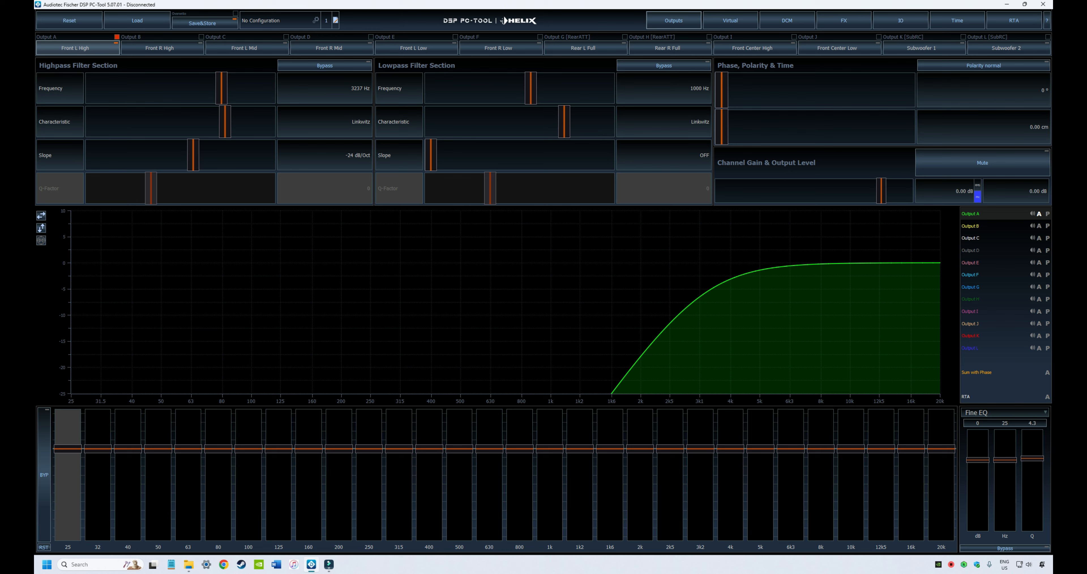
Compare the crossover filters of the subwoofer, midrange, low, rear, center and high-frequency output channels
click(924, 48)
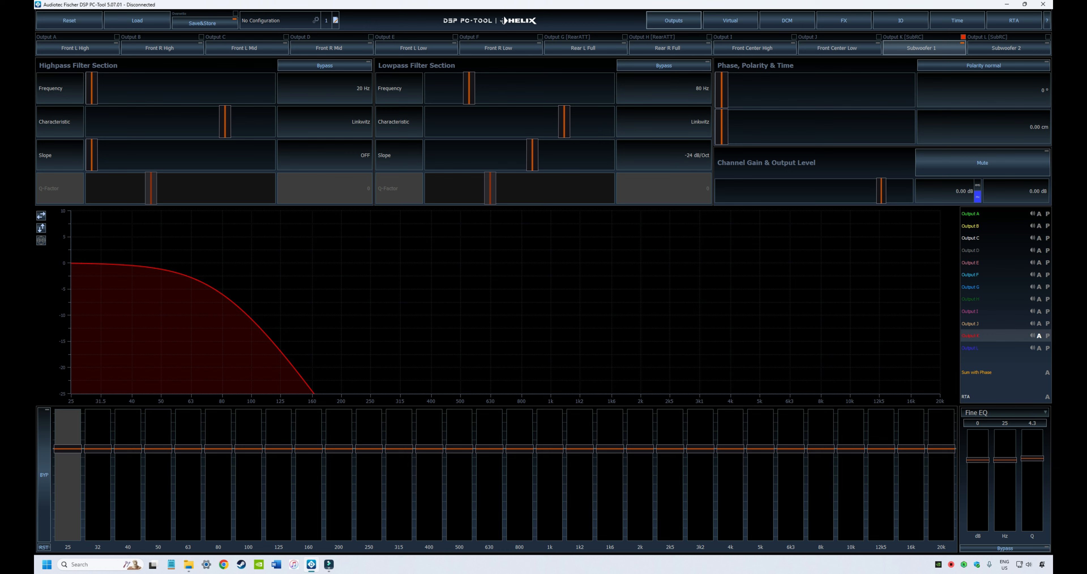
click(245, 48)
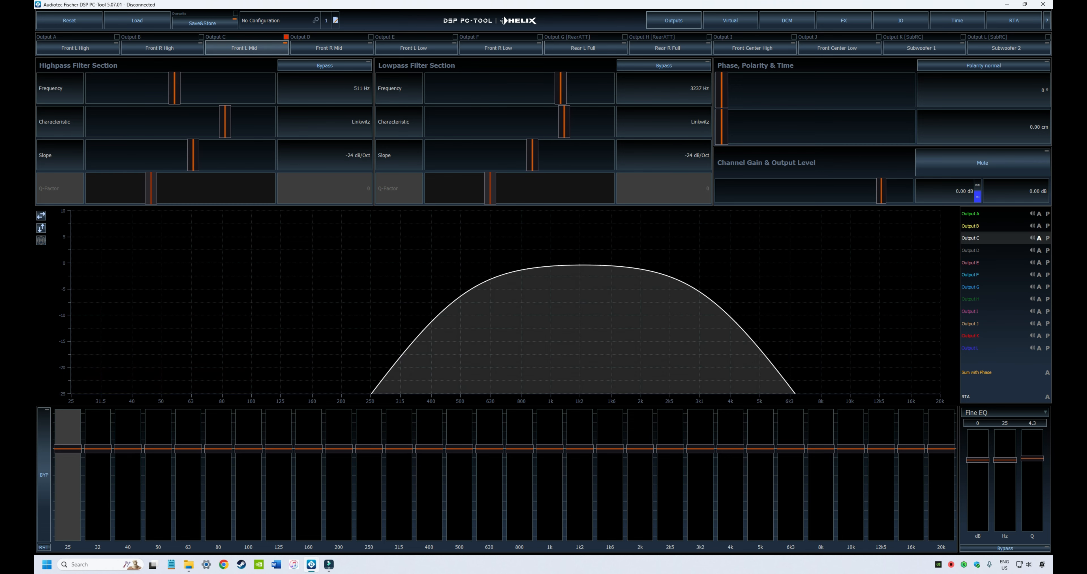
click(414, 48)
click(498, 49)
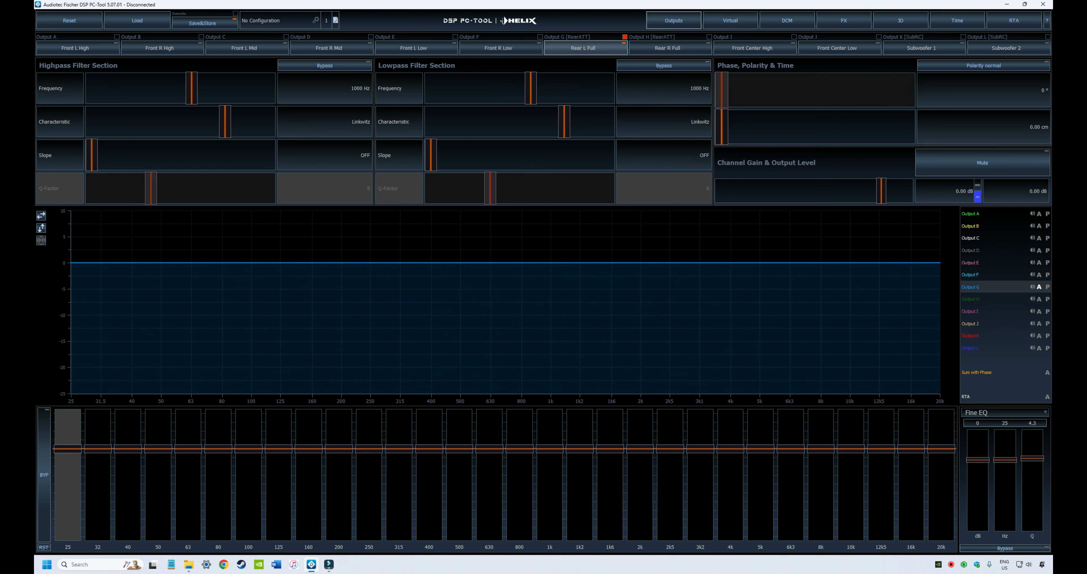
click(75, 47)
click(247, 48)
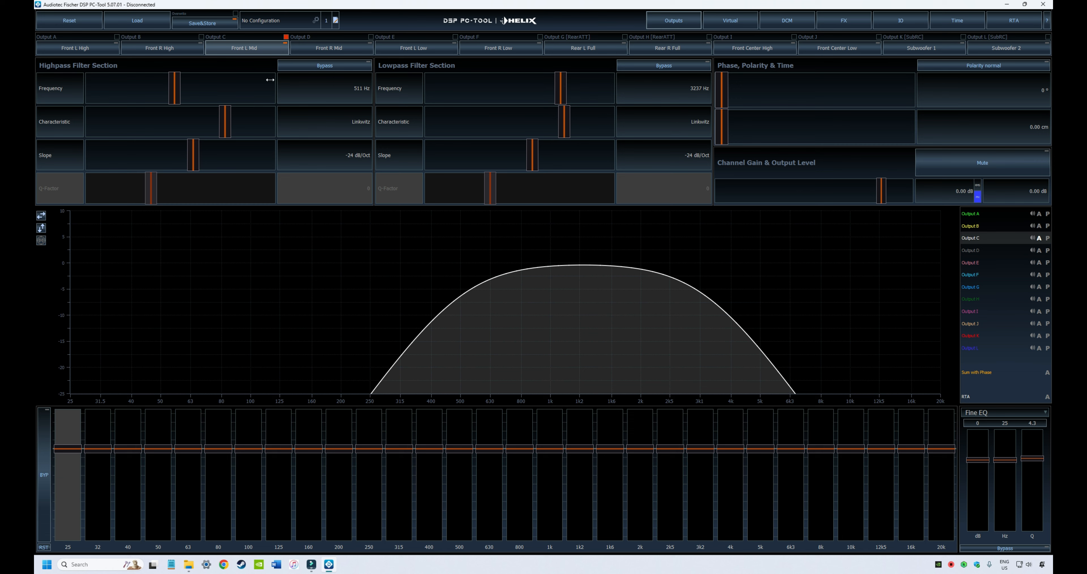
click(582, 49)
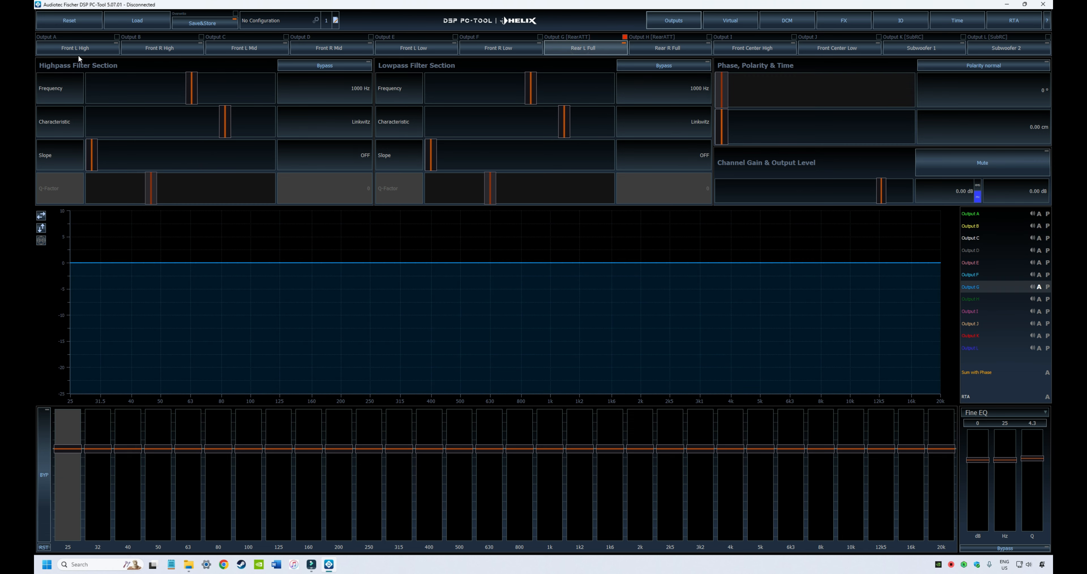
click(85, 51)
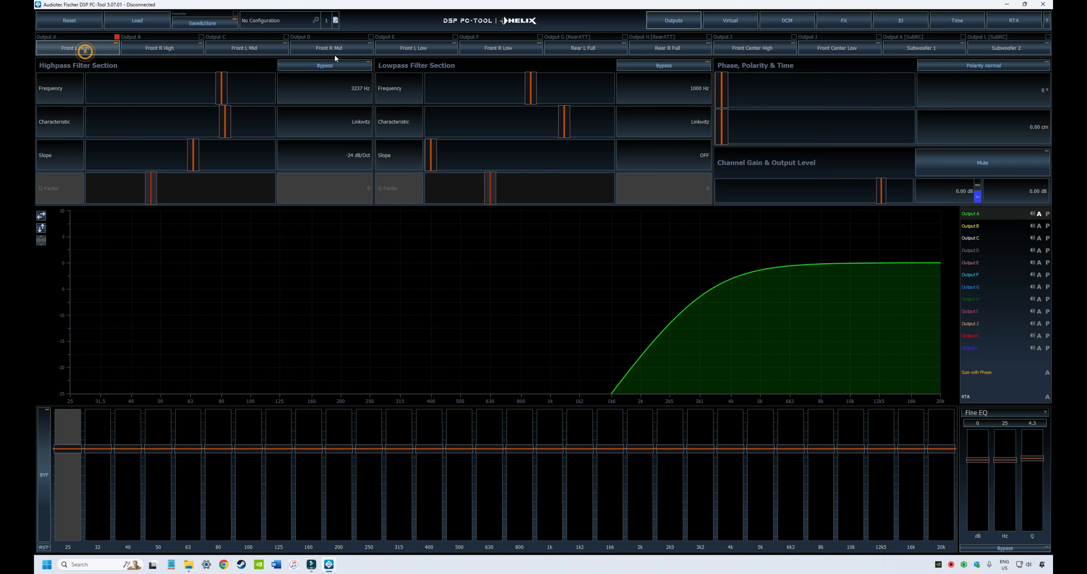
click(753, 52)
click(247, 48)
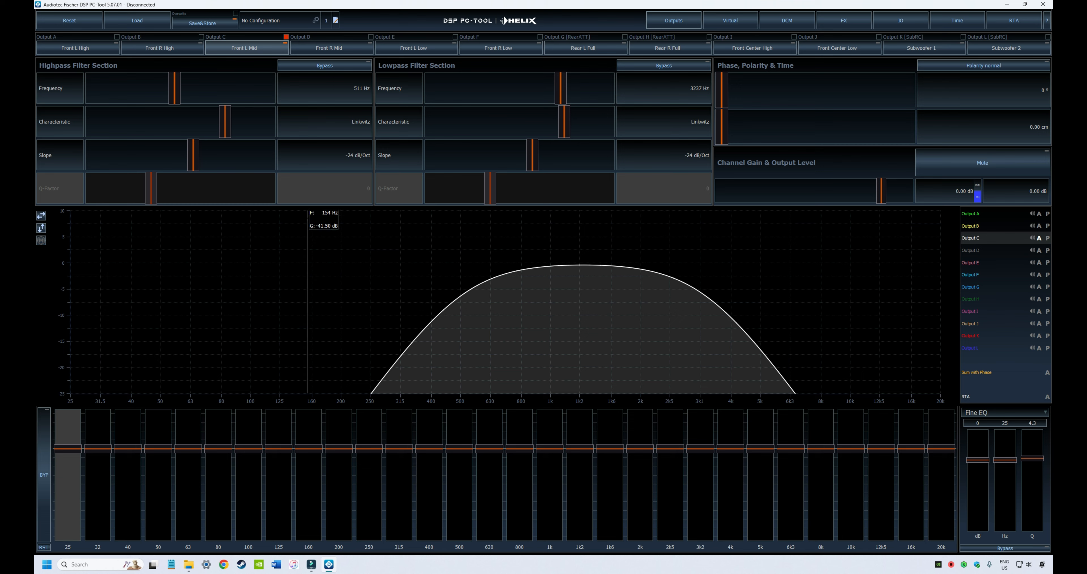
click(175, 52)
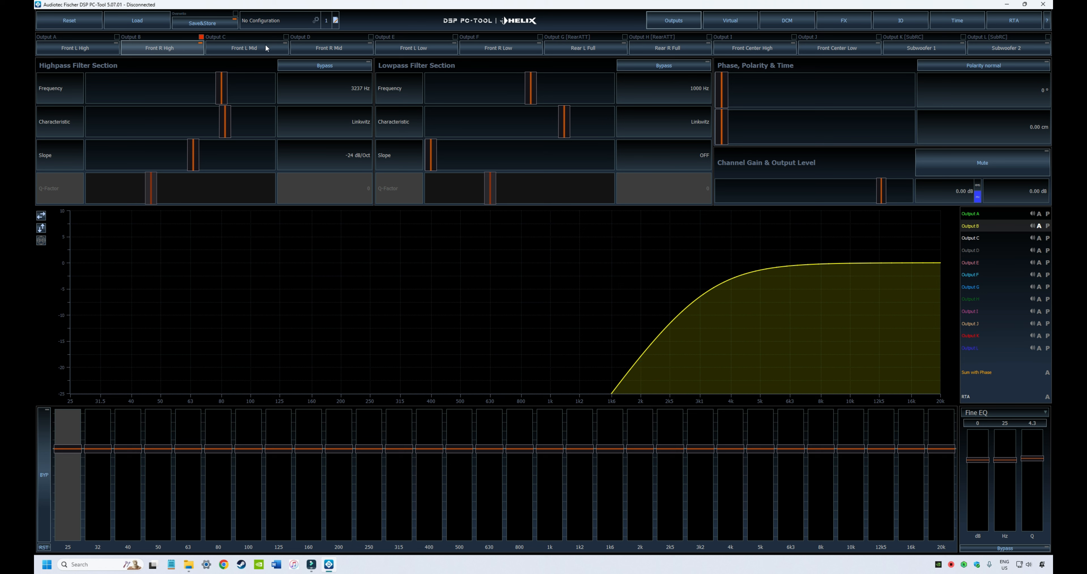
click(368, 50)
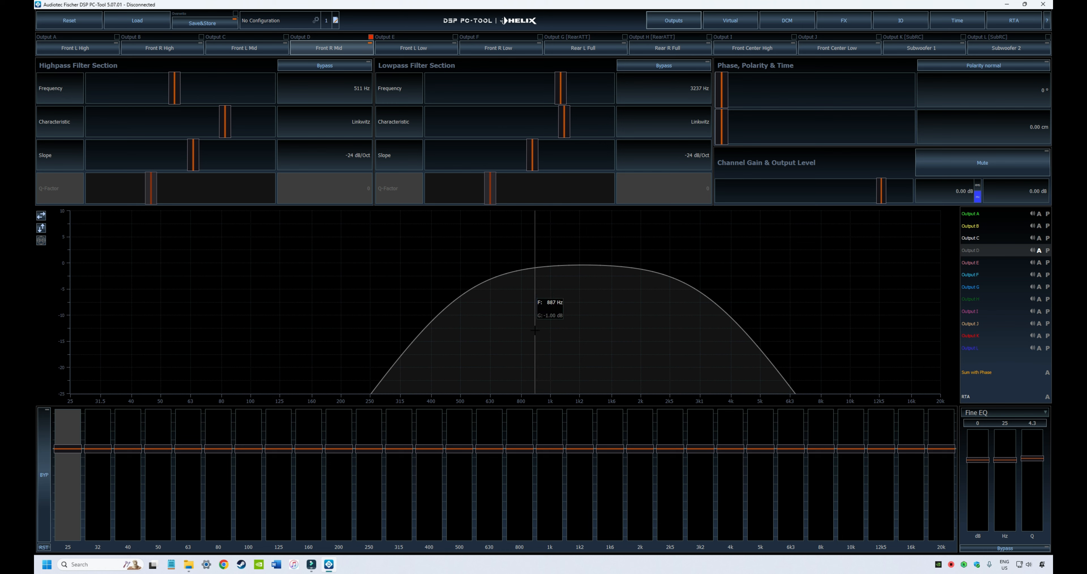
Set the Front L Mid highpass frequency to 500 Hz and its lowpass frequency to 4500 Hz
click(244, 47)
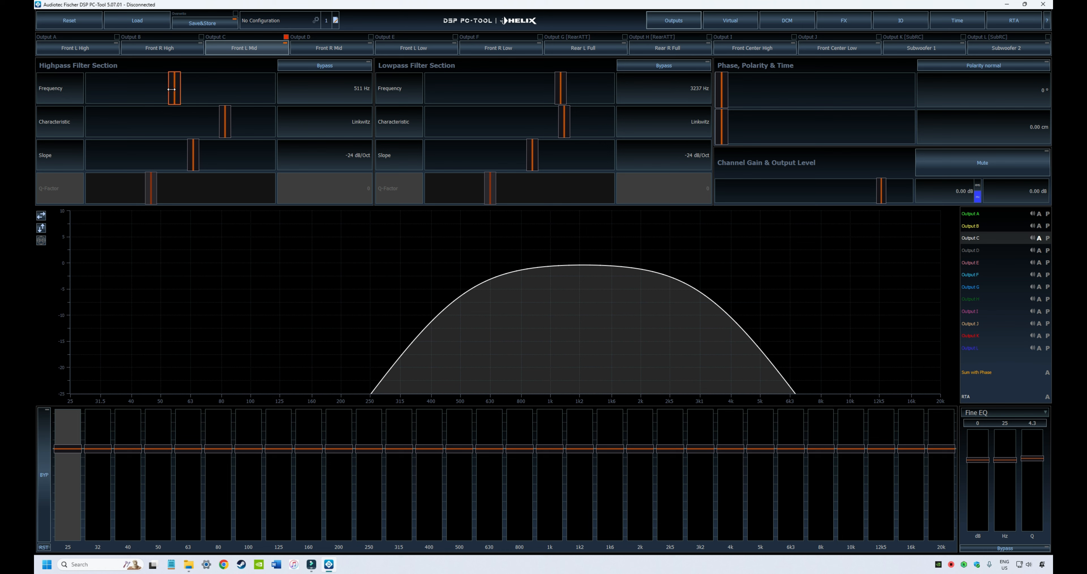
mouse_move(171, 89)
mouse_down()
mouse_move(142, 91)
mouse_move(178, 96)
mouse_move(164, 99)
mouse_up()
mouse_move(557, 90)
mouse_down()
mouse_move(538, 90)
mouse_move(551, 90)
mouse_up()
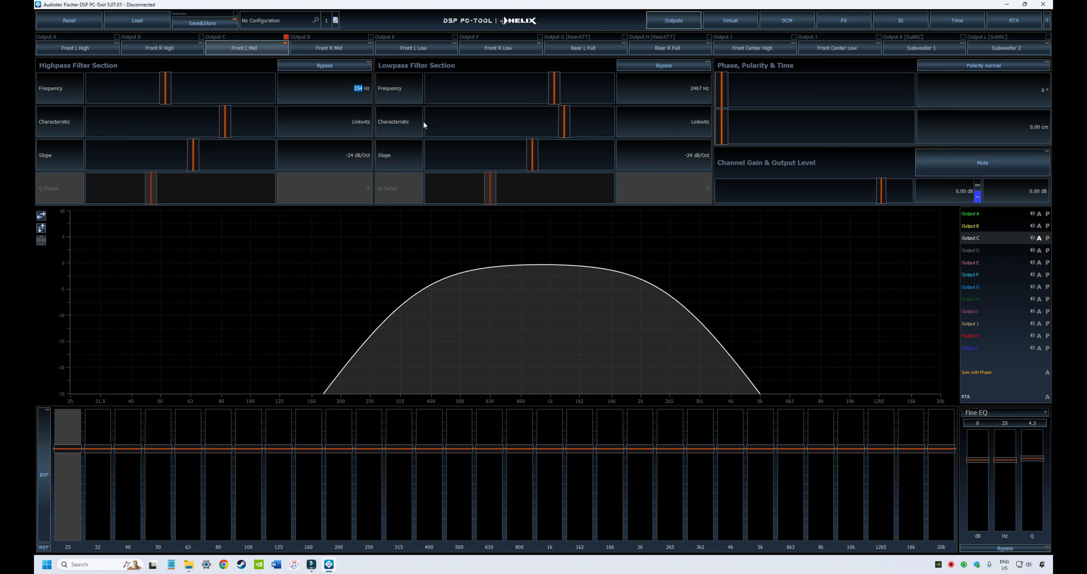
text(500)
key(Return)
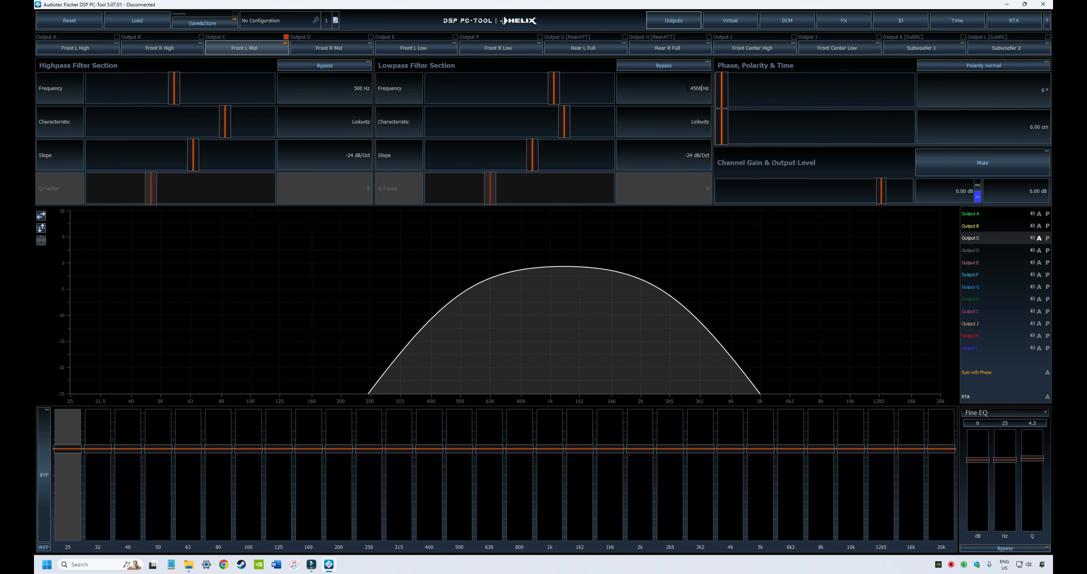
key(Return)
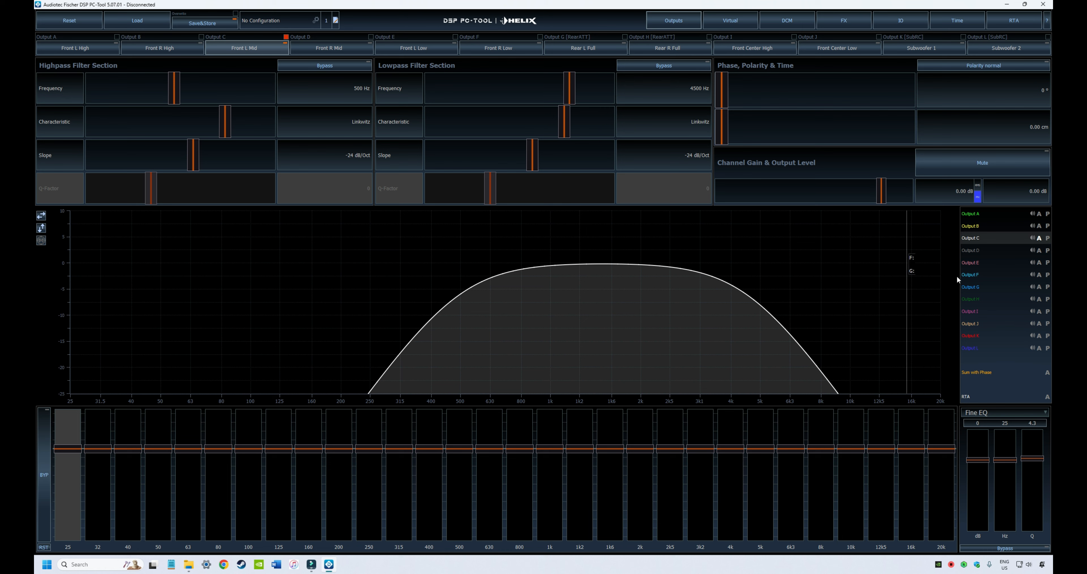
Lower the Front L Low lowpass frequency to 525 Hz and compare its curve with Front L Mid's in the graph
click(1039, 262)
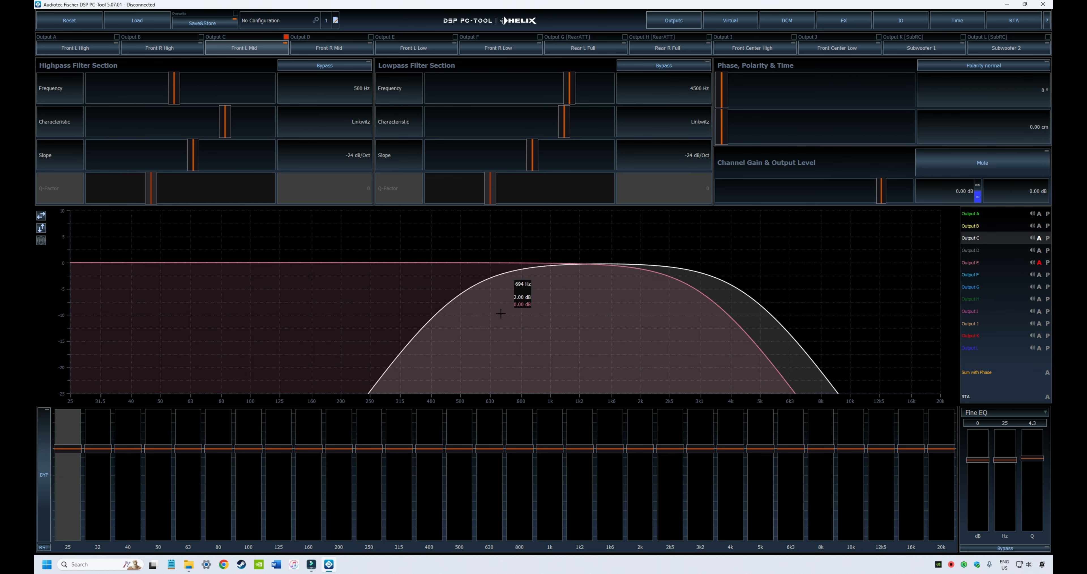
click(399, 44)
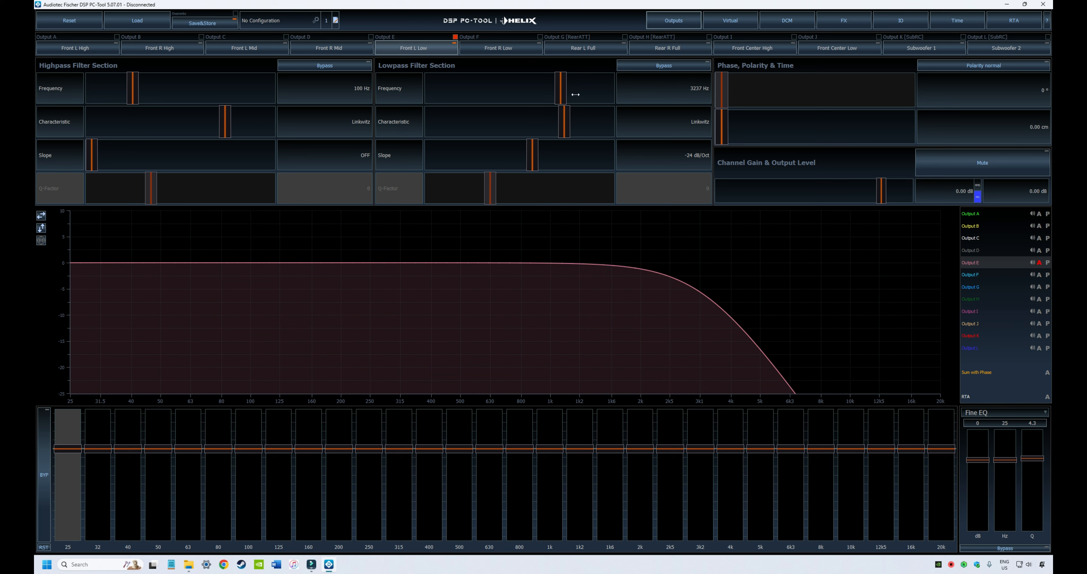
drag(560, 88, 520, 106)
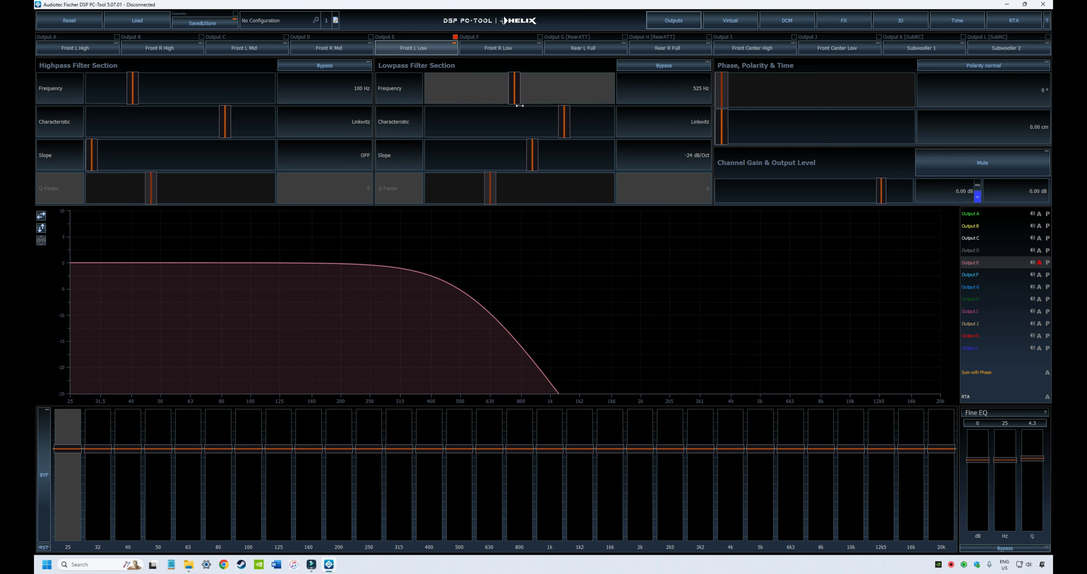
click(1040, 238)
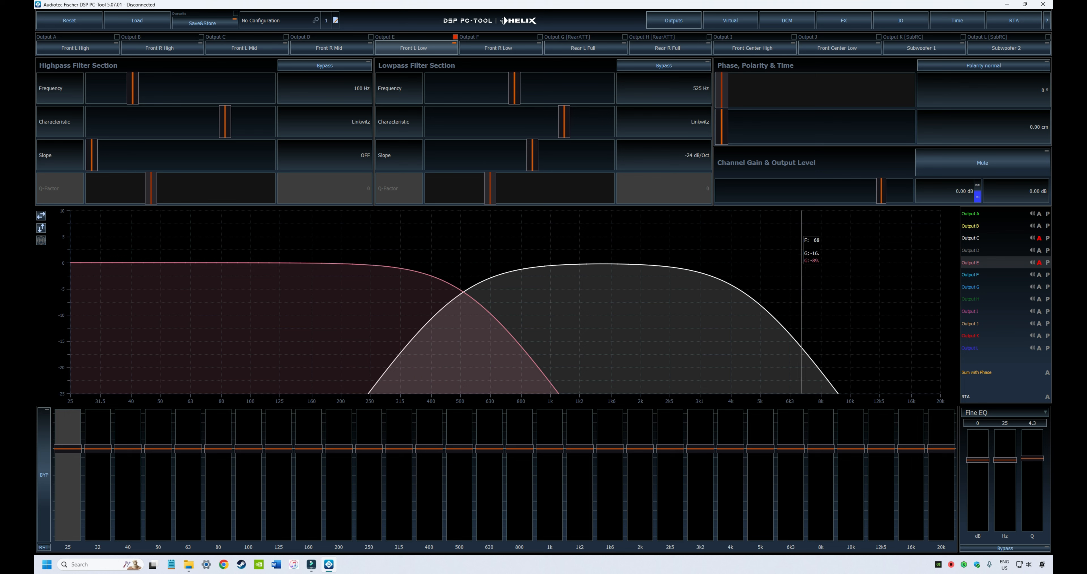
click(1039, 238)
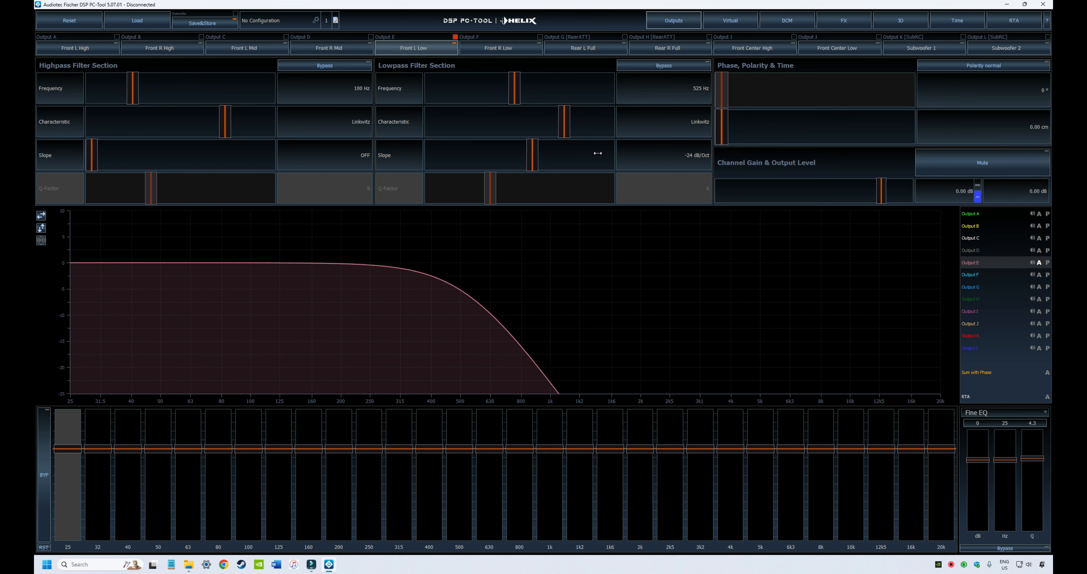
Set Front L Mid's highpass frequency to 327 Hz and try the Butterworth, Bessel and Tschebyc. characteristics before returning to Linkwitz
click(268, 46)
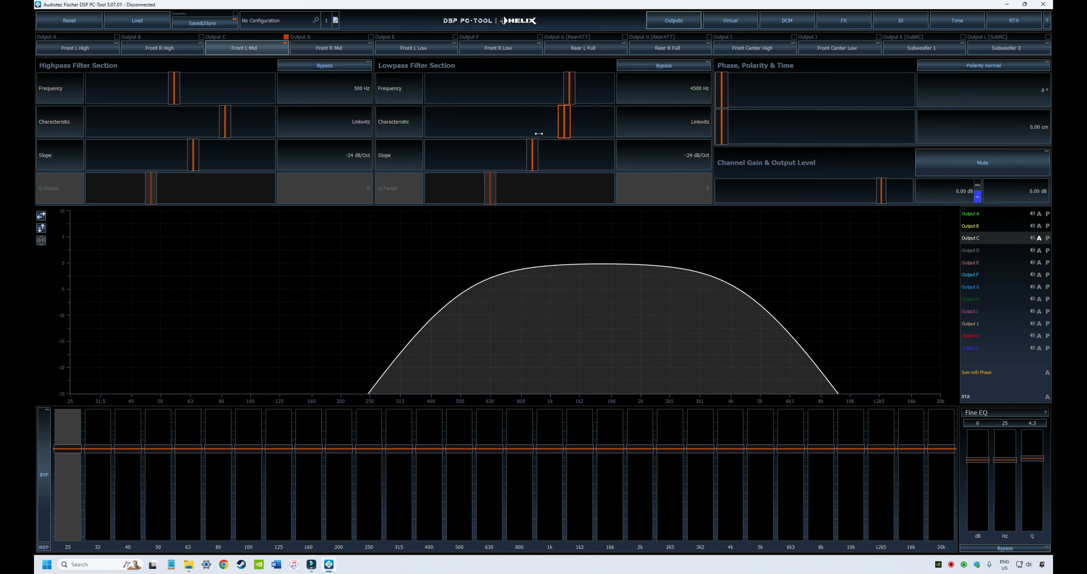
mouse_move(174, 91)
mouse_down()
mouse_move(190, 92)
mouse_move(164, 96)
mouse_up()
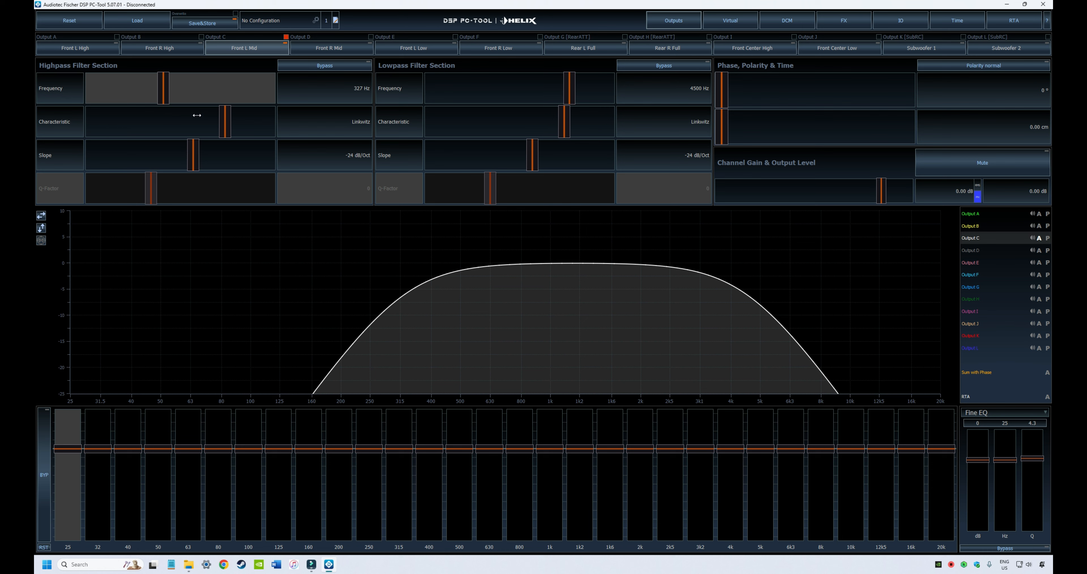
click(211, 121)
drag(211, 121, 98, 126)
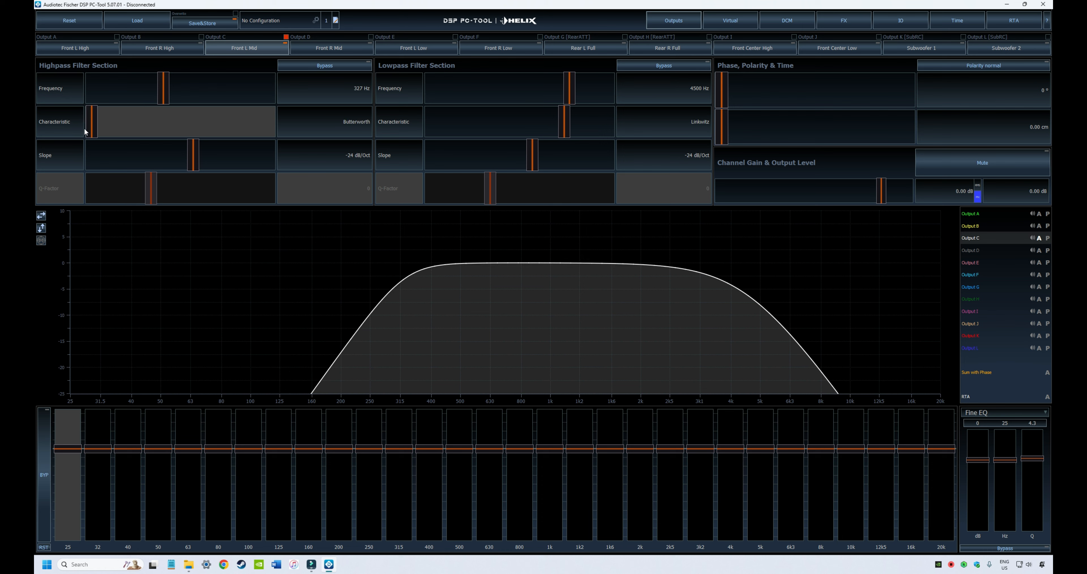
click(127, 125)
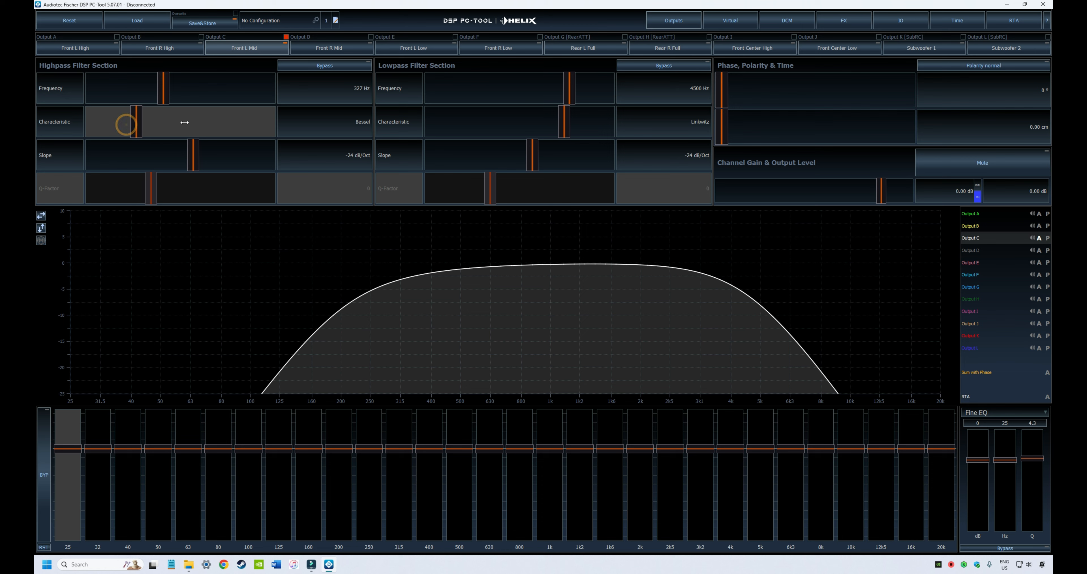
click(175, 127)
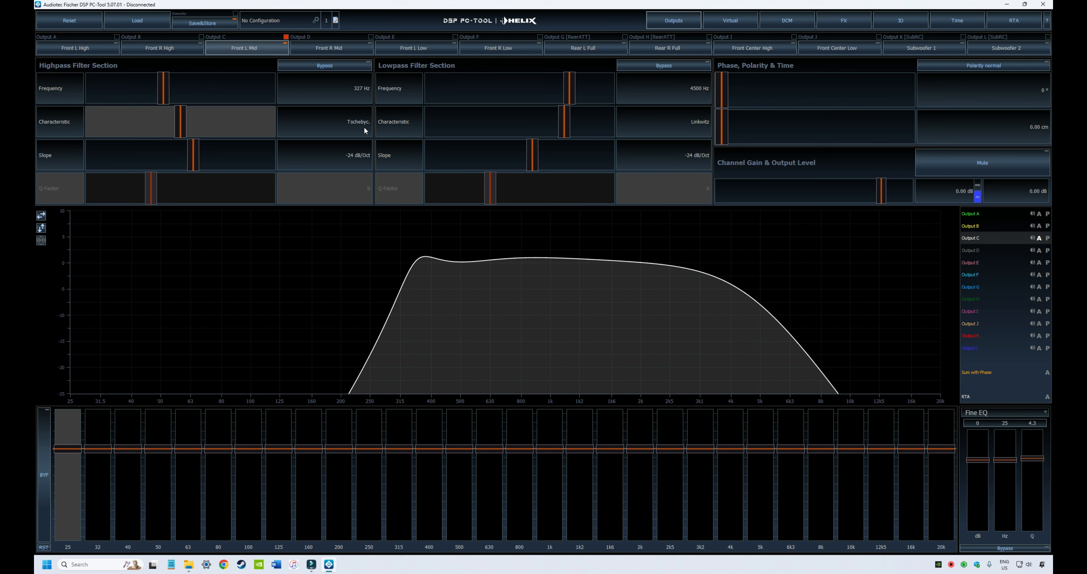
click(218, 129)
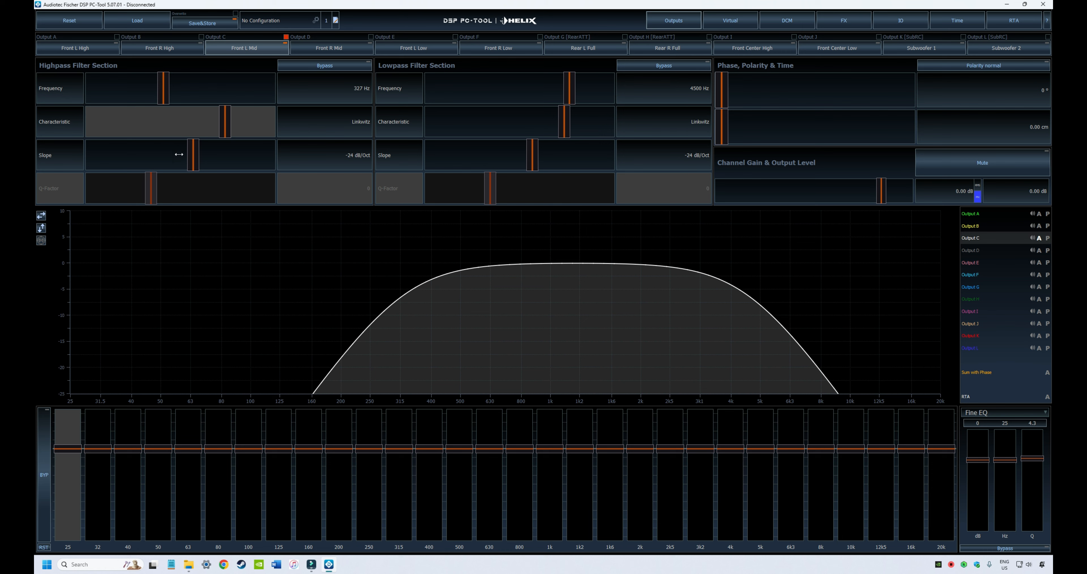
Try different highpass slopes on Front L Mid, including OFF and -24 dB/Oct, and leave it at -12 dB/Oct
drag(192, 155, 101, 159)
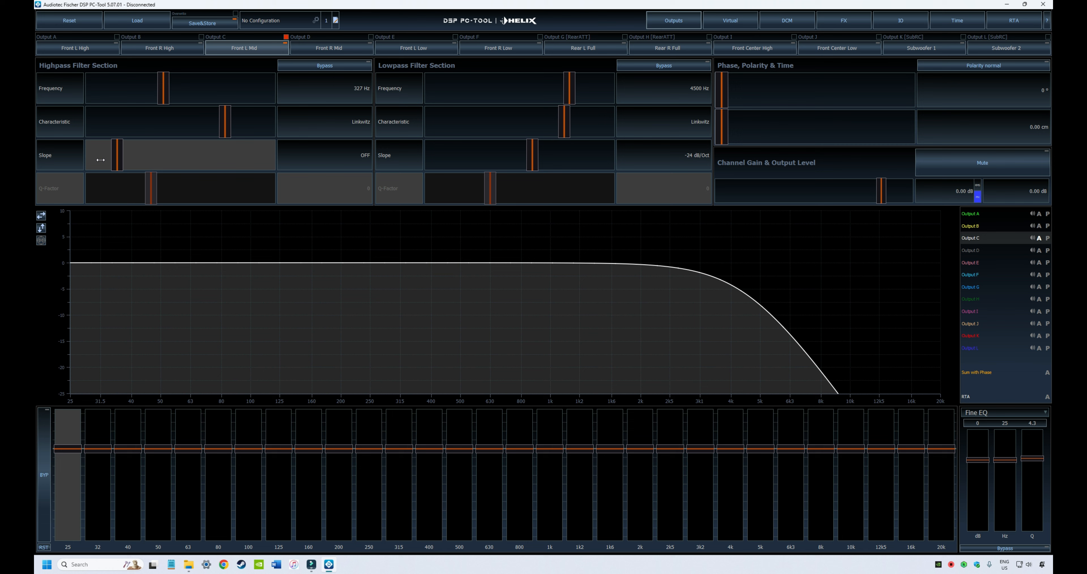
click(159, 155)
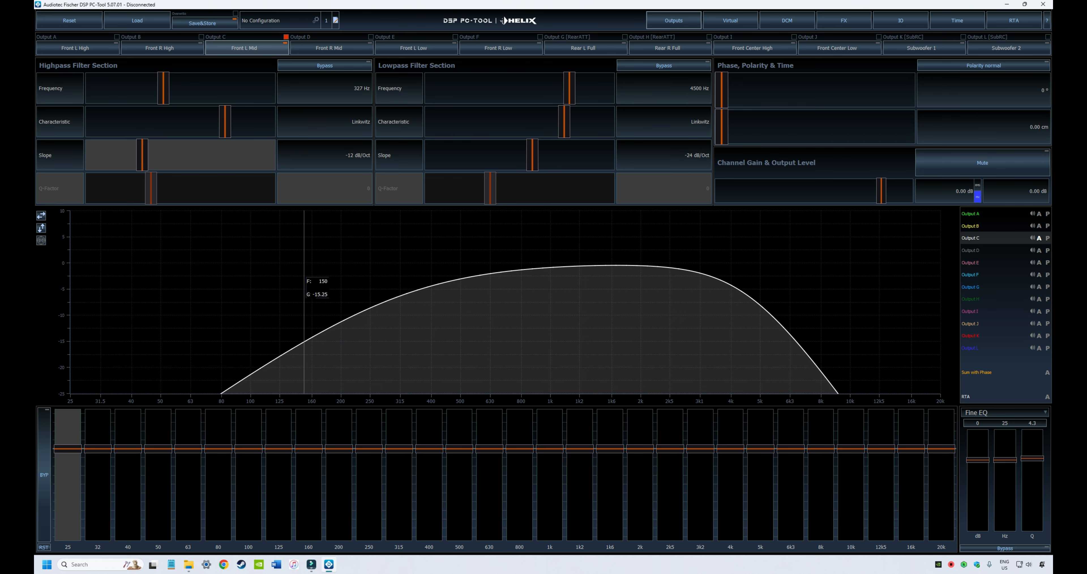
click(186, 159)
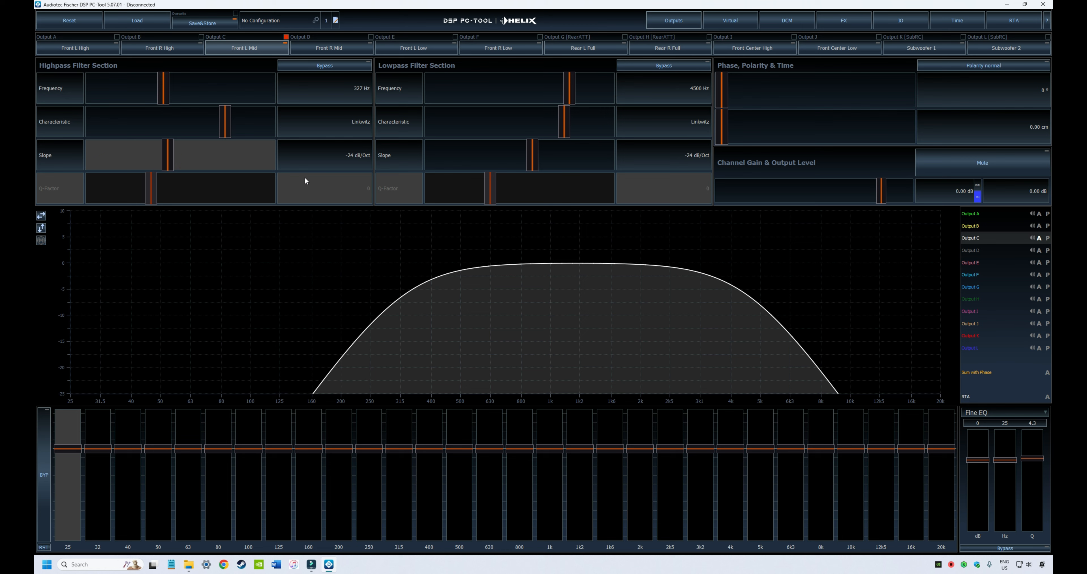
click(244, 150)
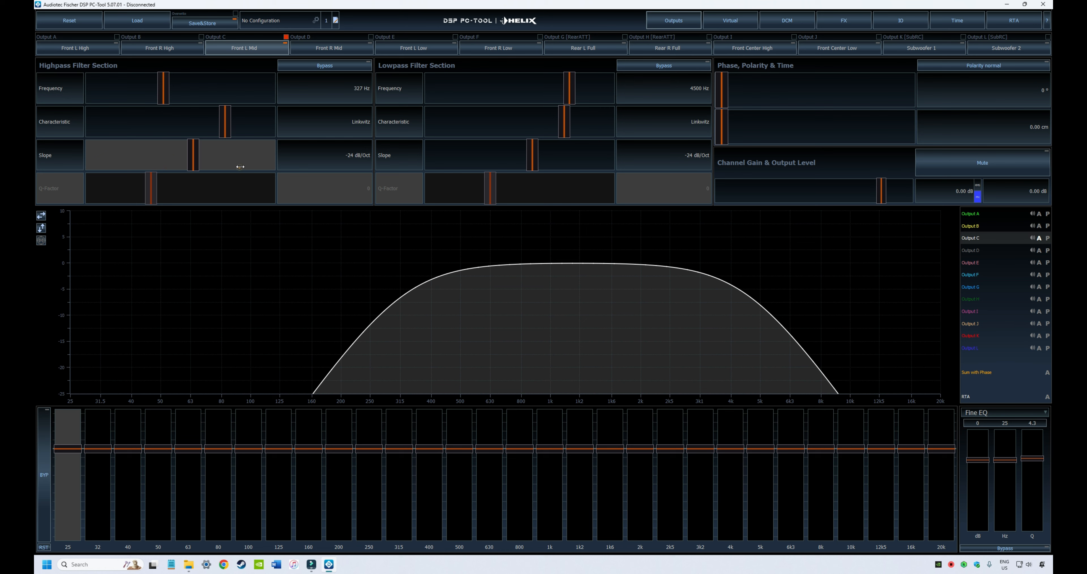
click(201, 171)
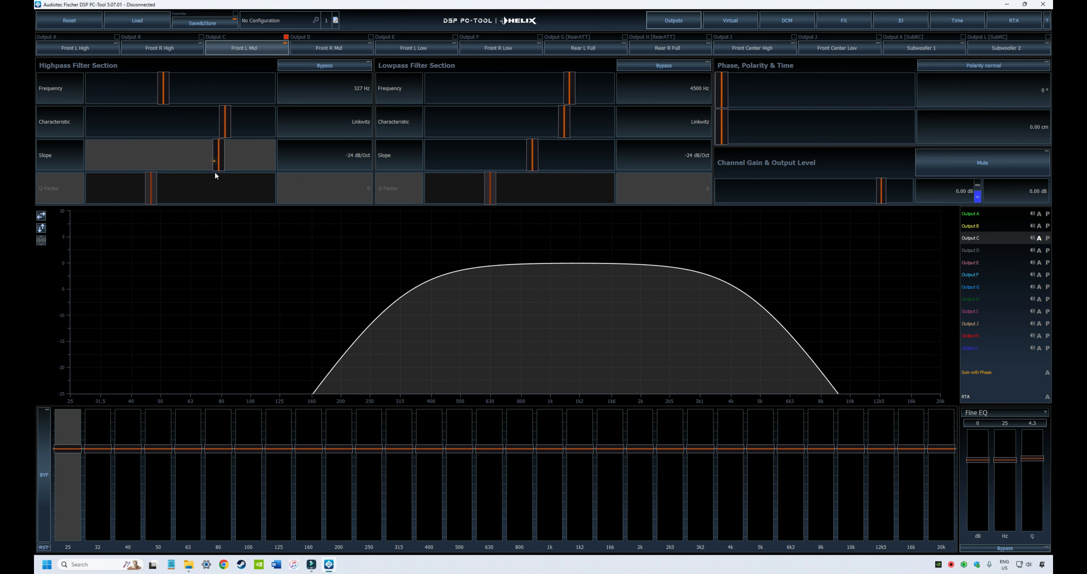
click(181, 164)
click(153, 149)
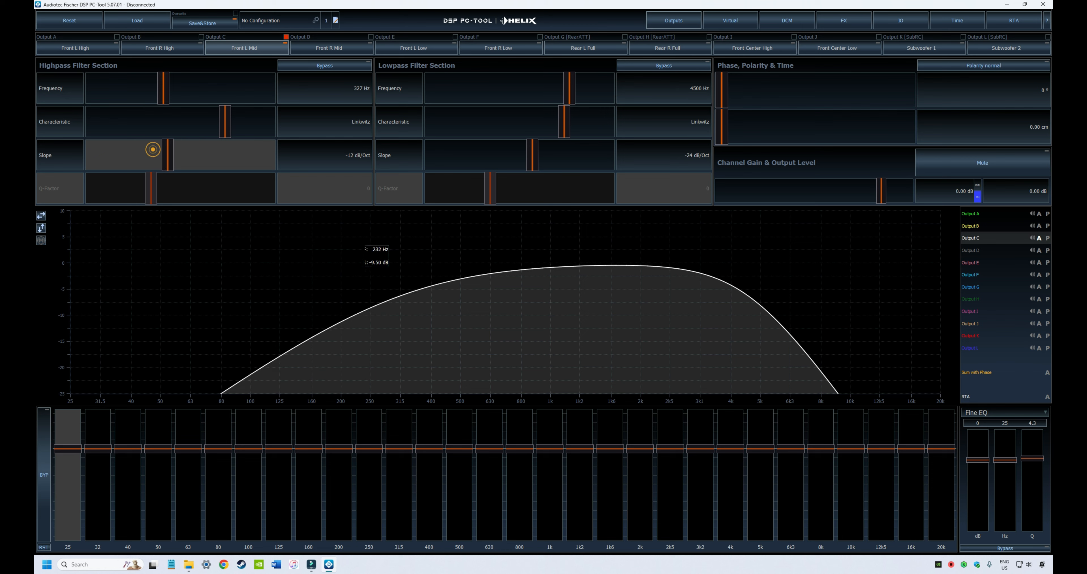
Compare the -24 and -12 dB/Oct highpass slopes on Front L Mid and leave the slope at -24 dB/Oct
click(212, 155)
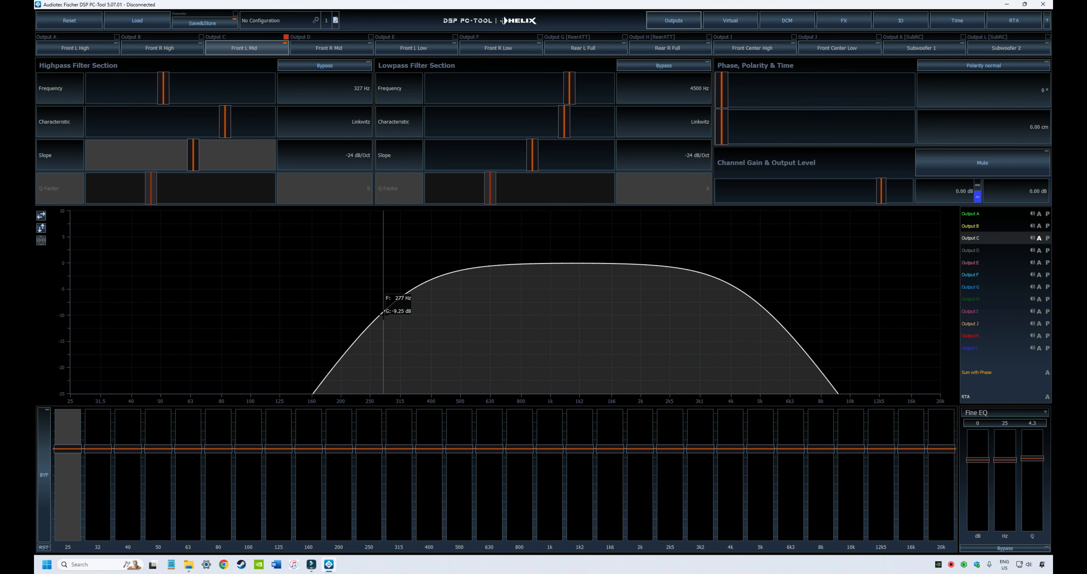
click(169, 157)
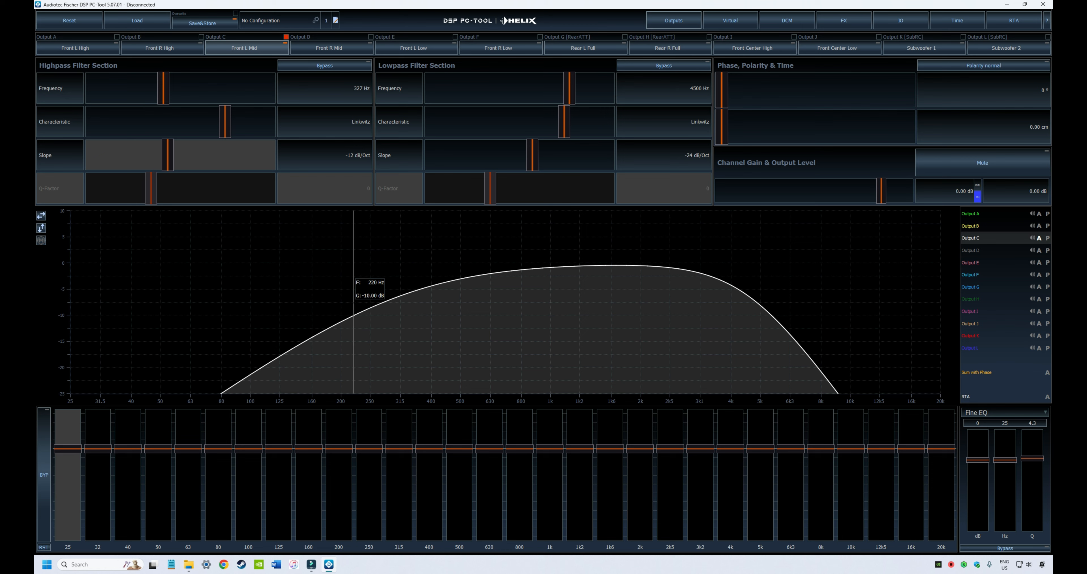
click(206, 159)
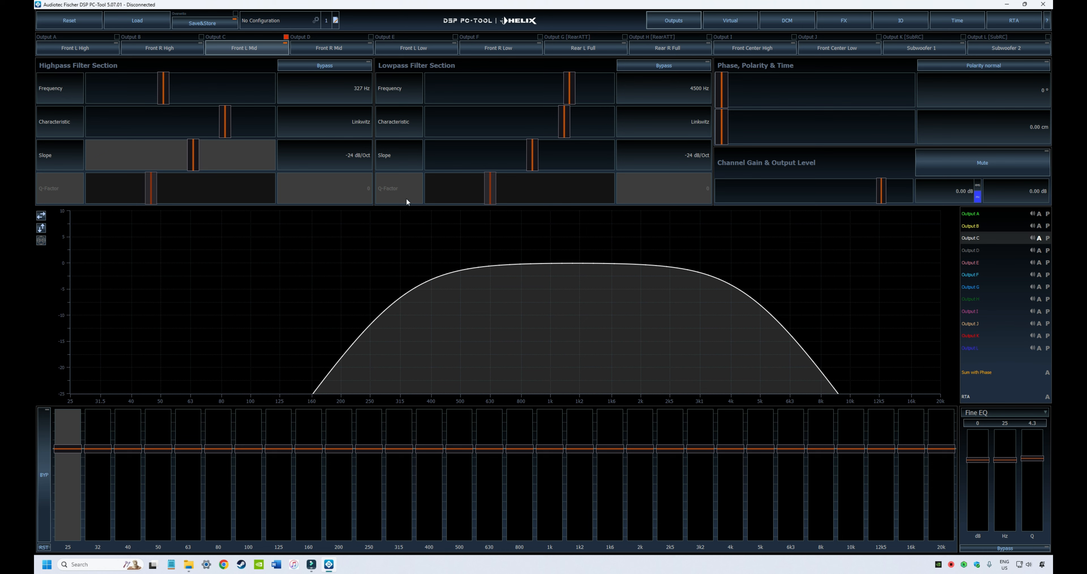
Try the Self-define highpass characteristic on Front L Mid with a Q-Factor of 0.5, then return the characteristic to Linkwitz
click(244, 123)
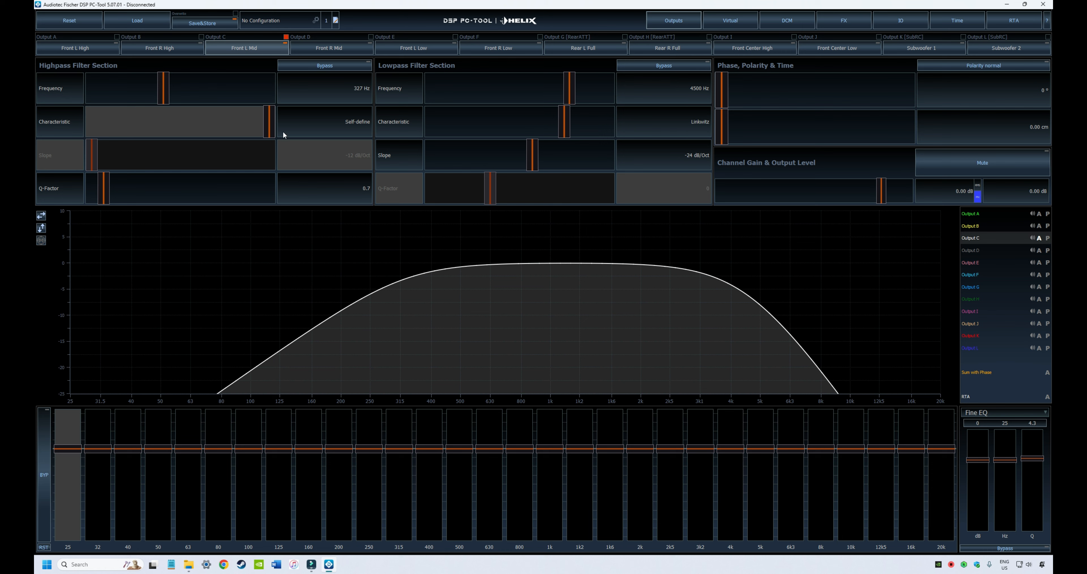
mouse_move(106, 198)
mouse_down()
mouse_move(265, 202)
mouse_move(90, 203)
mouse_up()
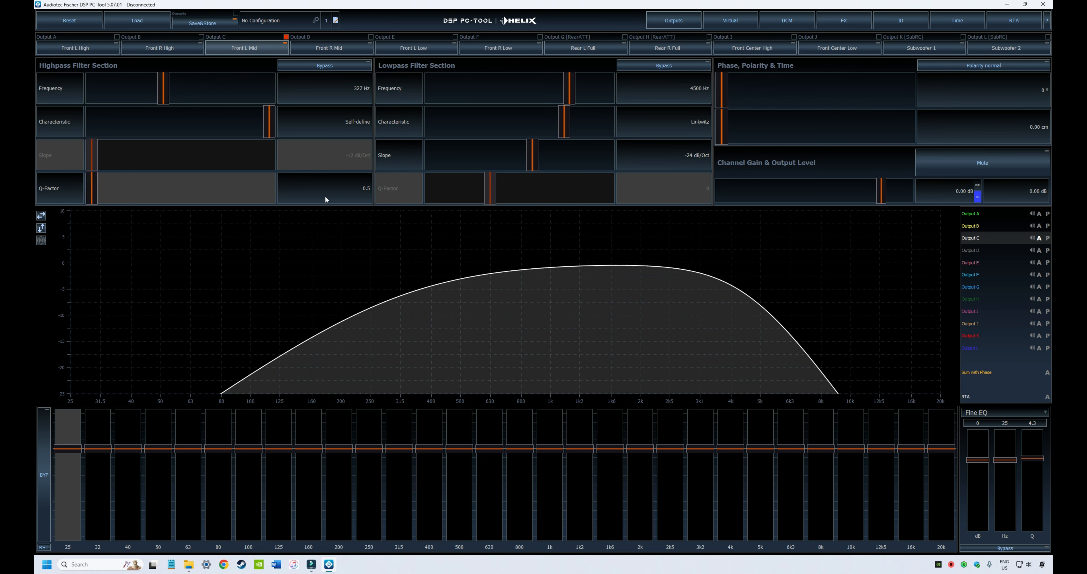
drag(269, 122, 236, 127)
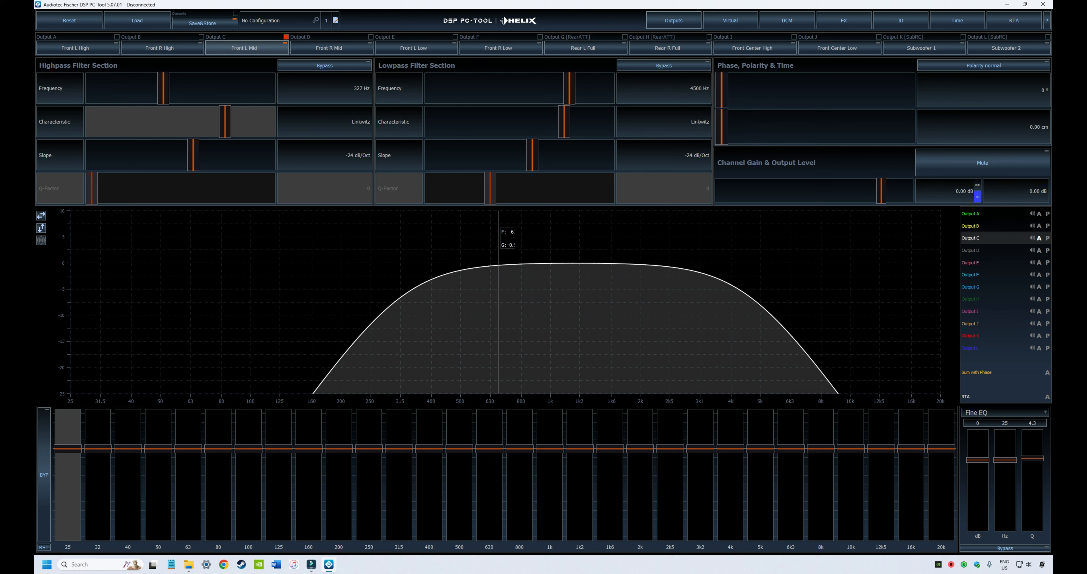
View the filter settings of Subwoofer 1 and Front R High, then return to Front L Mid
click(918, 48)
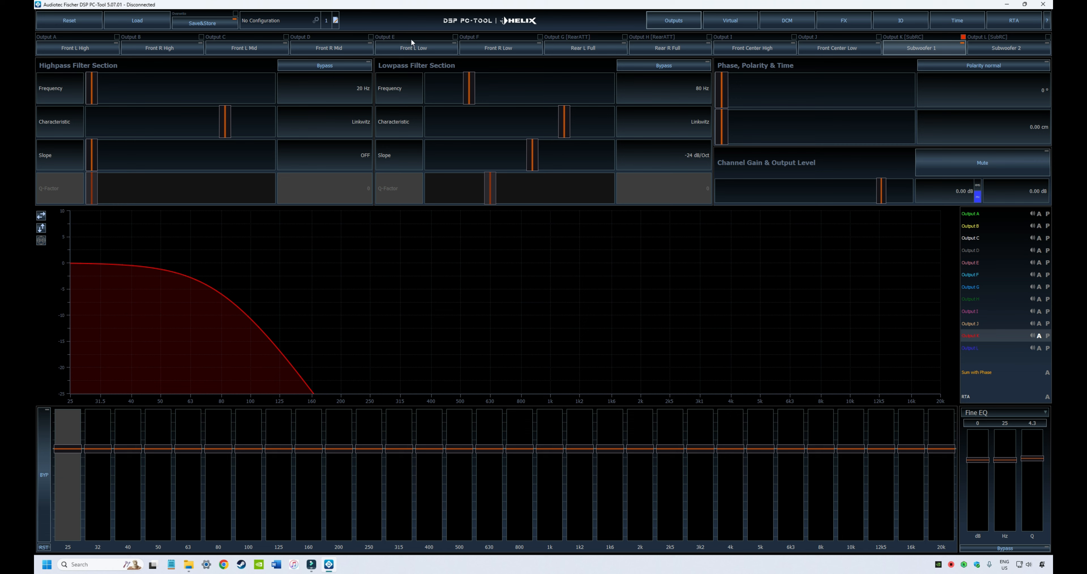
click(197, 50)
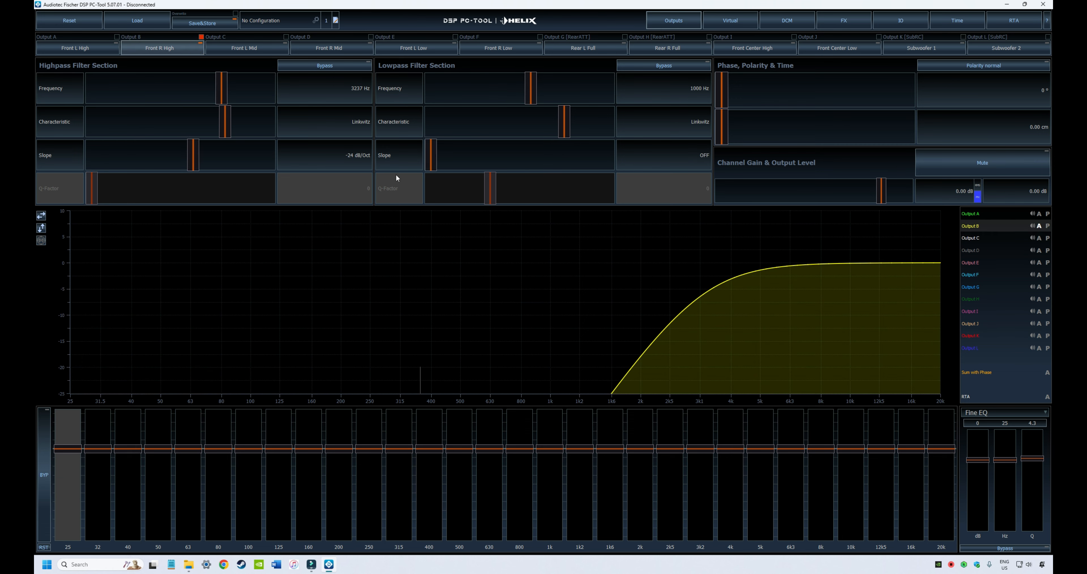
click(245, 48)
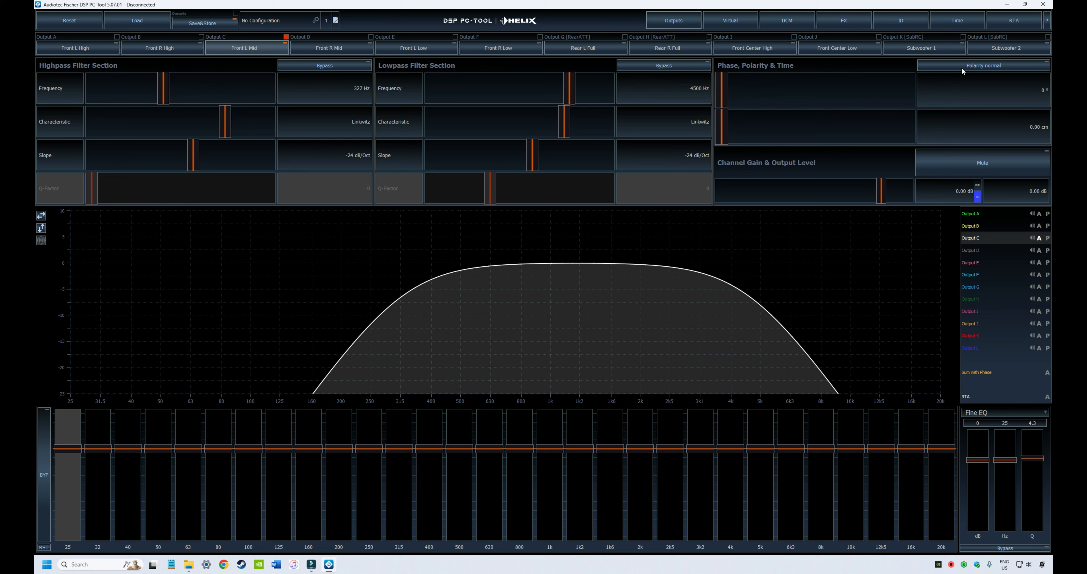
Try the polarity, phase and distance controls of Front L Mid, leaving polarity normal, phase at 0° and distance at 0.00 cm
click(953, 66)
click(952, 66)
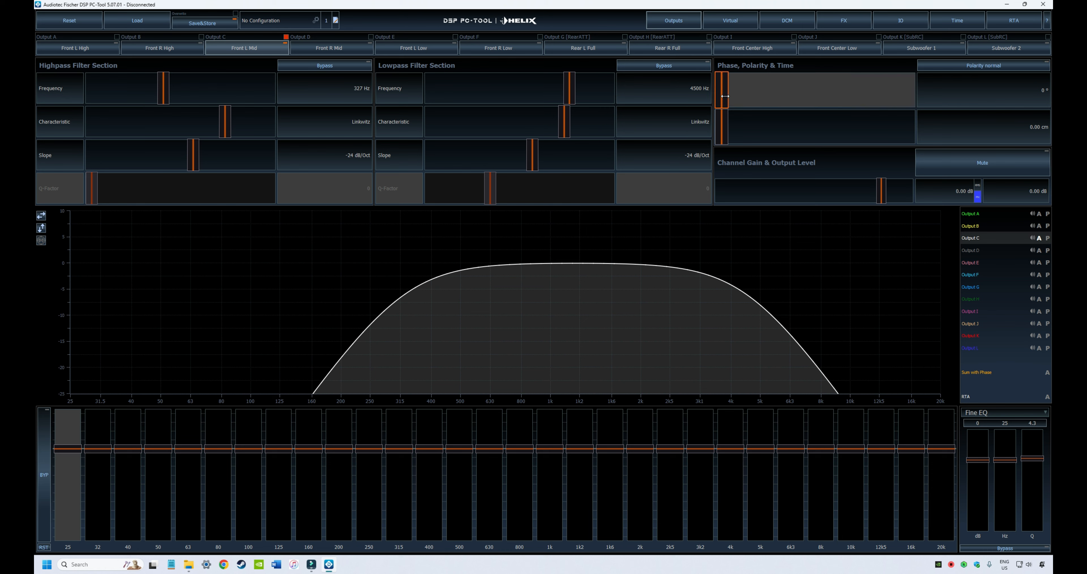
mouse_move(725, 96)
mouse_down()
mouse_move(802, 91)
mouse_move(723, 91)
mouse_up()
mouse_move(723, 134)
mouse_down()
mouse_move(788, 134)
mouse_move(723, 135)
mouse_up()
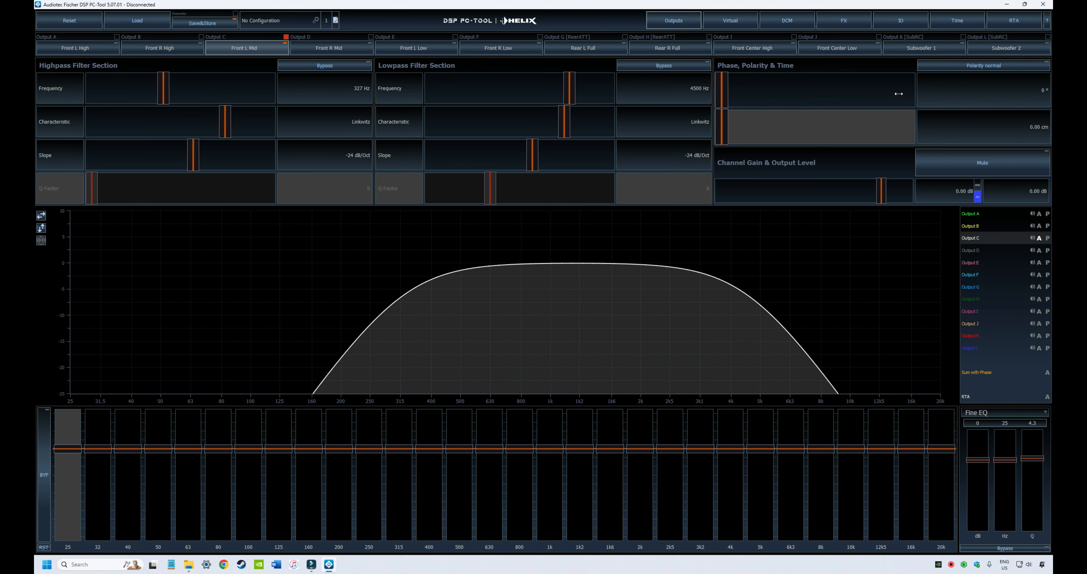
Overlay Output E's amplitude curve on Output C's and show the phase curves of both outputs in the graph
click(1039, 262)
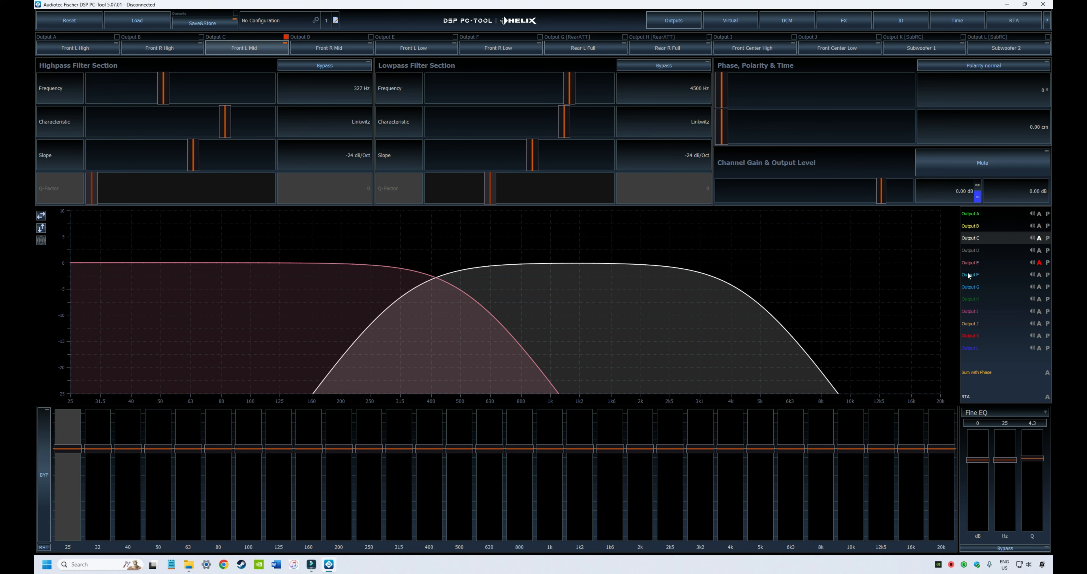
click(1048, 239)
click(1048, 262)
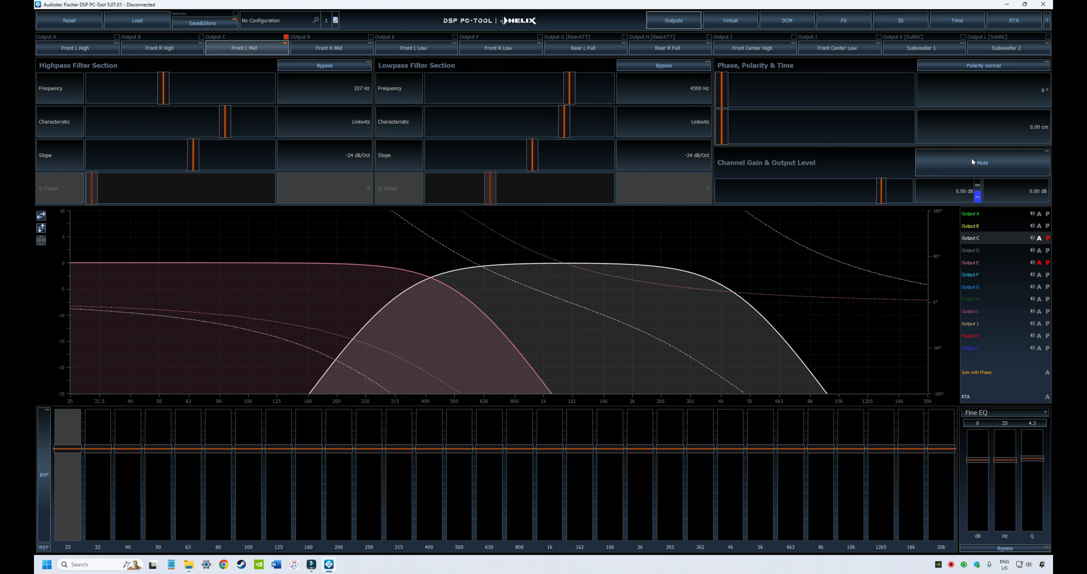
Compare inverted and normal polarity on Front L Mid and try phase settings of 16.875° and 39.375°
click(991, 65)
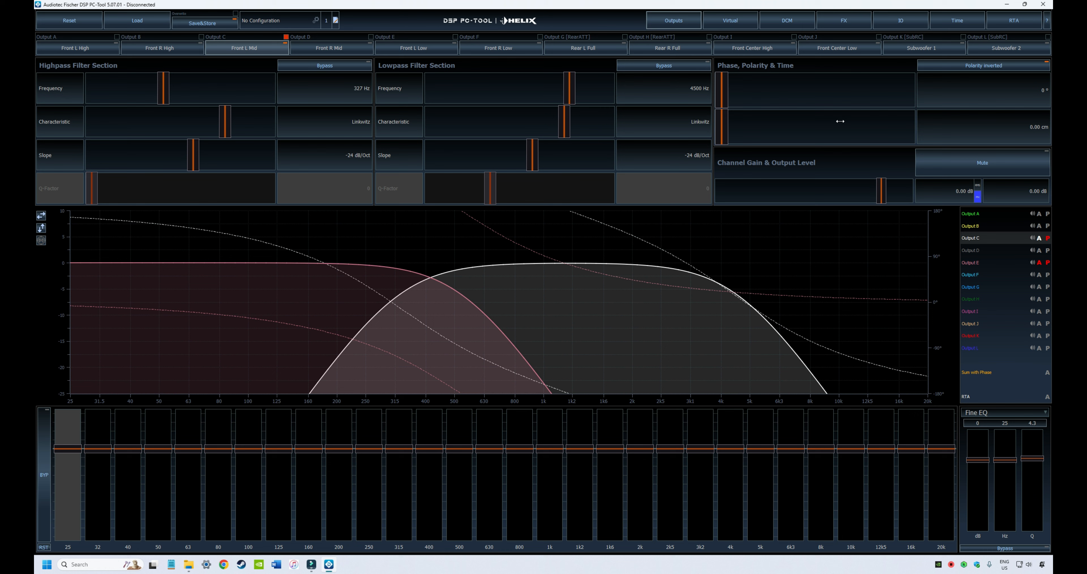
drag(724, 102, 733, 101)
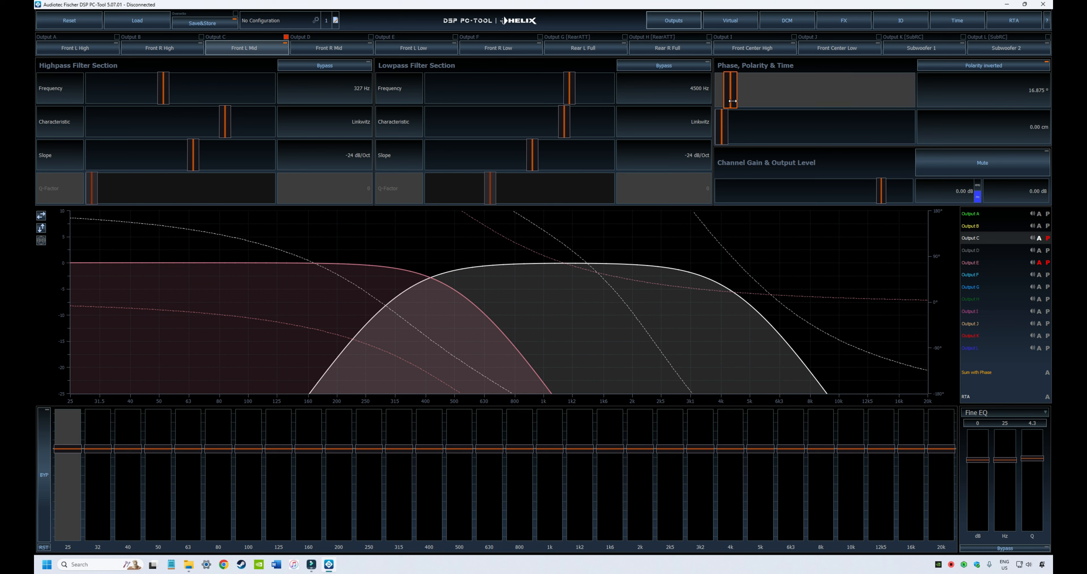
click(1004, 64)
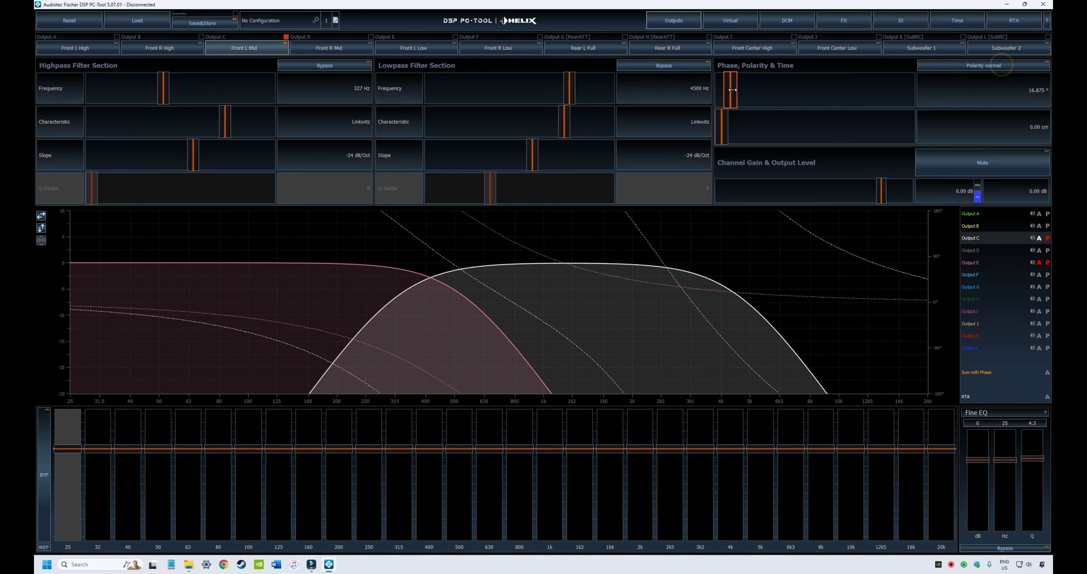
click(978, 66)
click(945, 68)
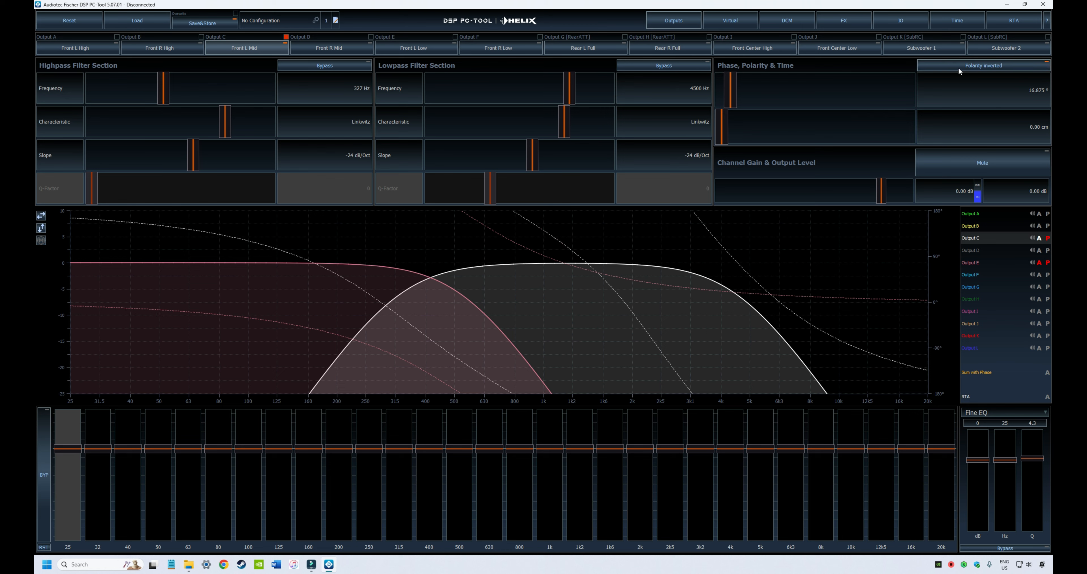
click(959, 66)
click(960, 67)
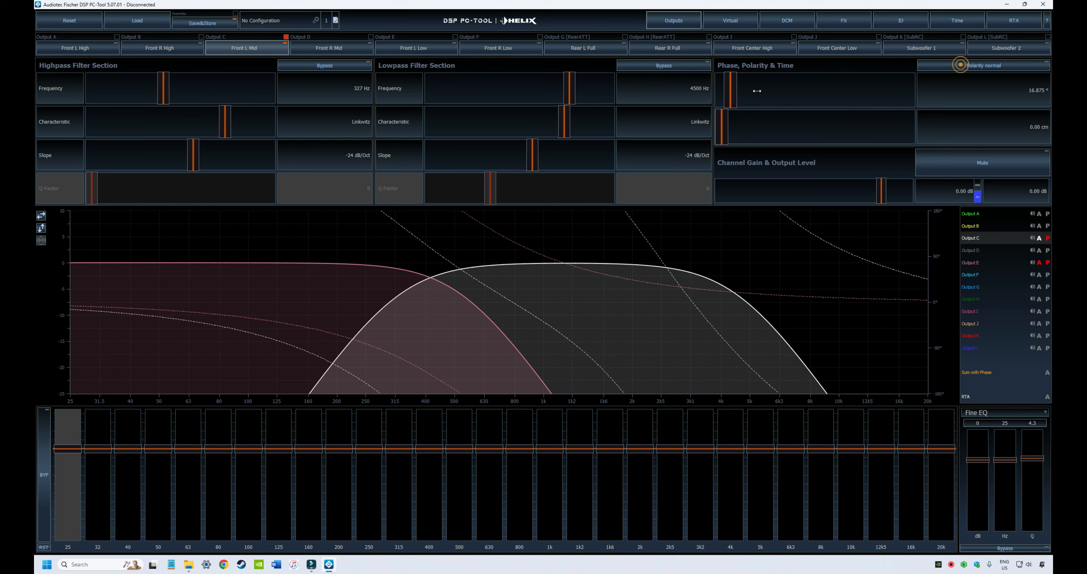
mouse_move(733, 98)
mouse_down()
mouse_move(769, 99)
mouse_move(730, 105)
mouse_move(743, 108)
mouse_up()
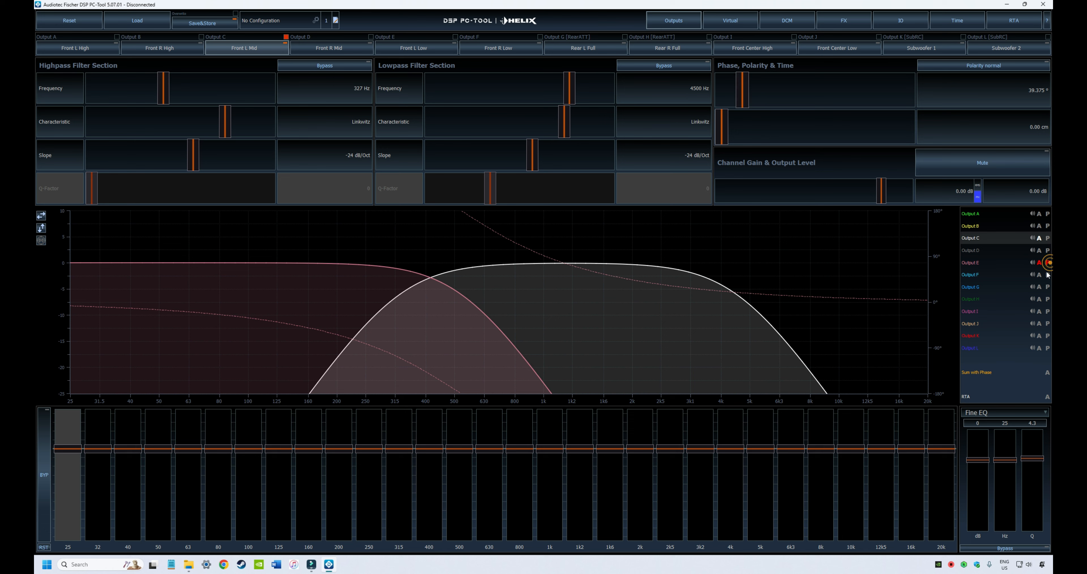
Hide the phase curves, return Front L Mid's phase to 0° and leave its distance at 0.00 cm
click(1048, 263)
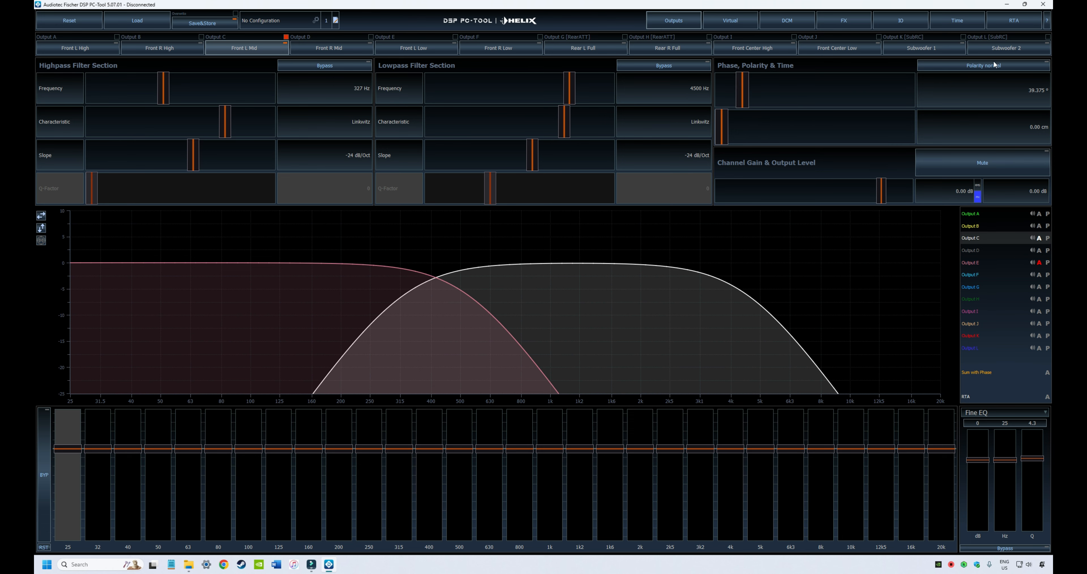
drag(744, 90, 719, 90)
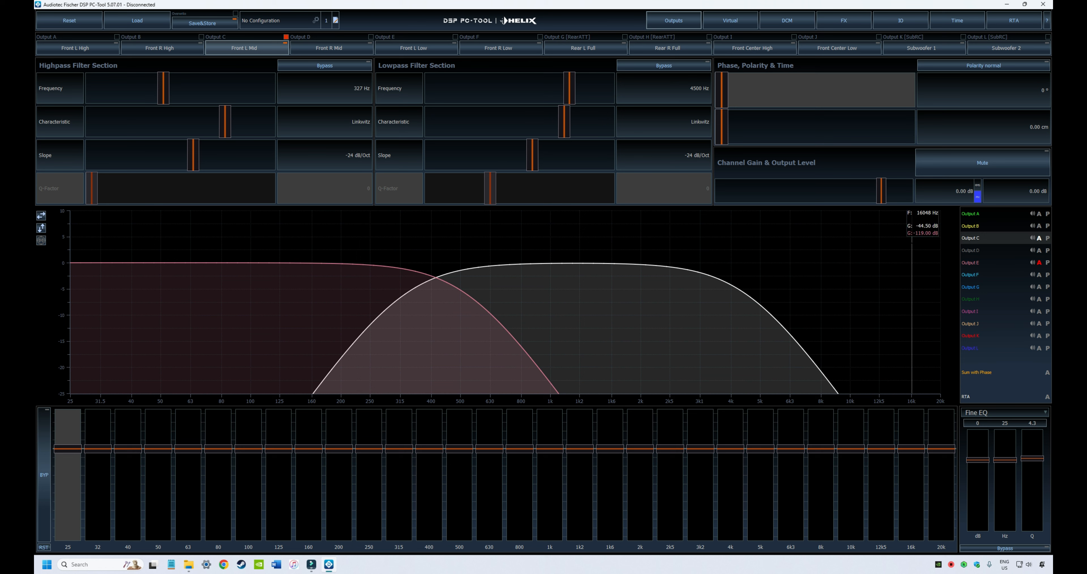
click(724, 129)
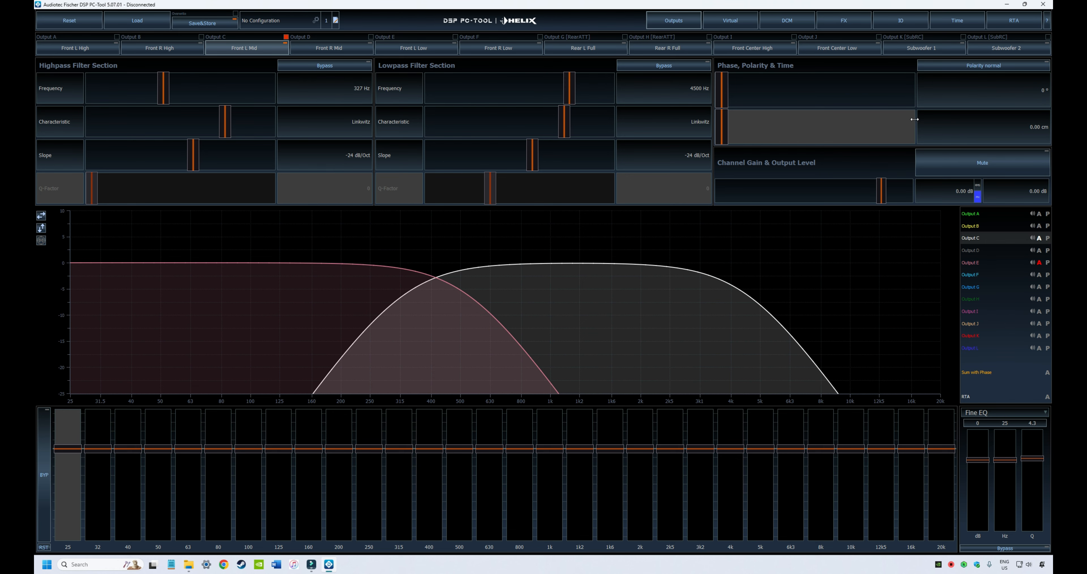
drag(726, 130, 744, 129)
click(724, 133)
On the Time page, set distances of 101.29 cm for Front L High, 75.08 for Front R High, 137.42 for Front R Mid and 106.25 for Front L Mid
click(966, 19)
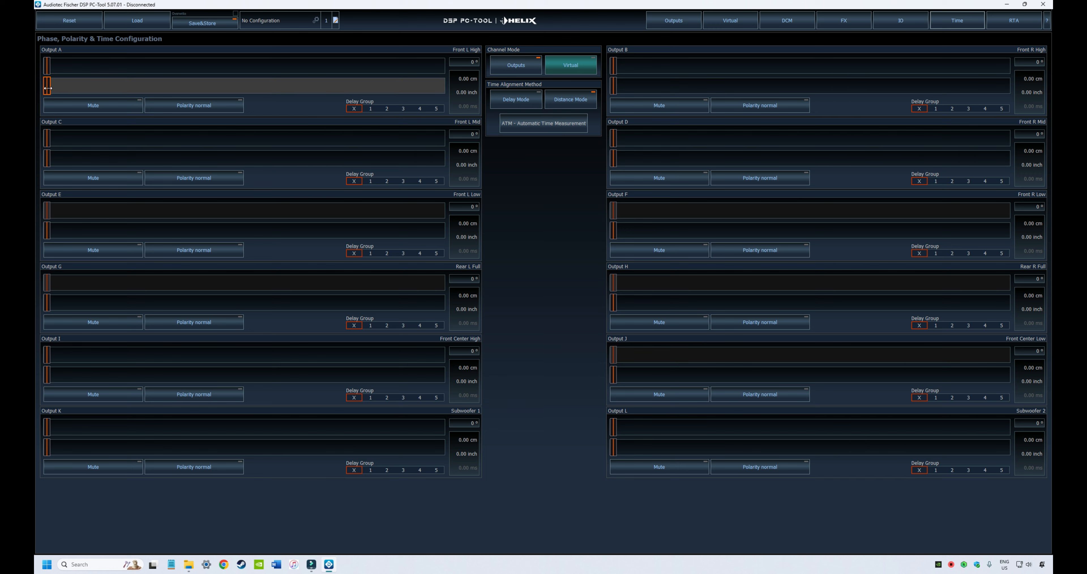
drag(47, 86, 104, 85)
drag(614, 86, 655, 85)
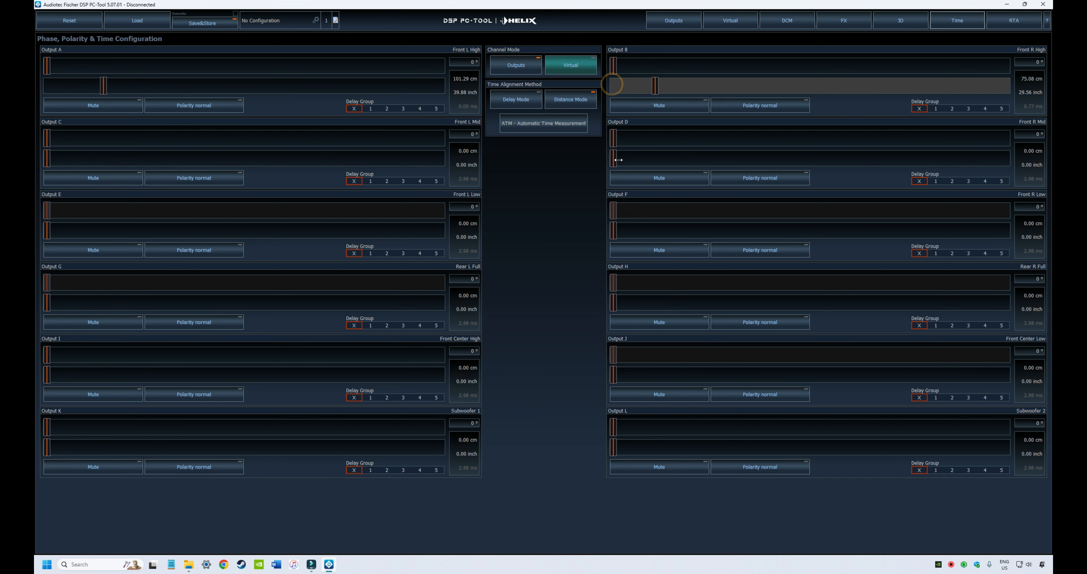
drag(615, 159, 690, 158)
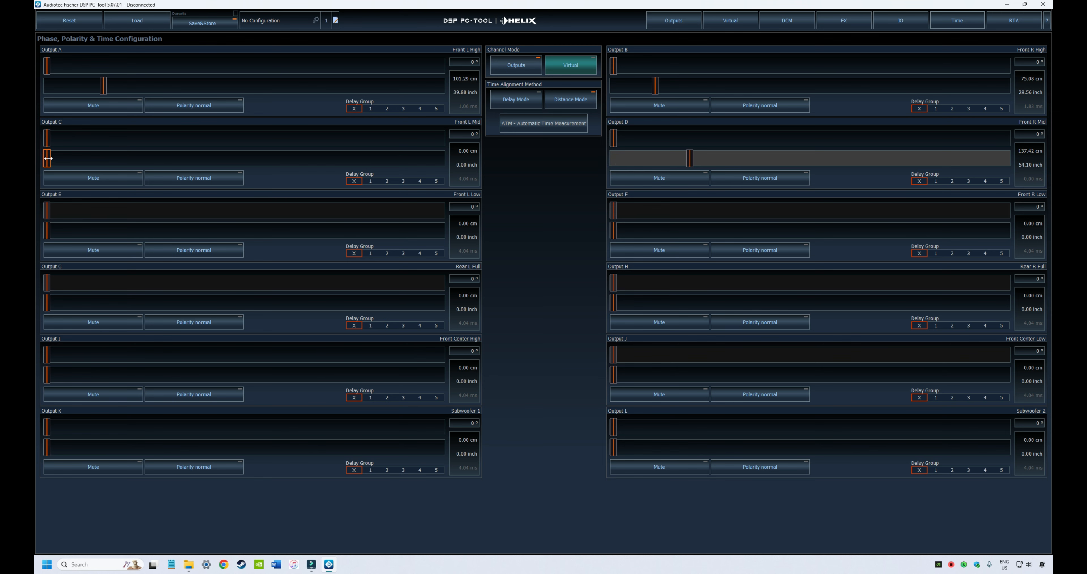
drag(47, 159, 107, 158)
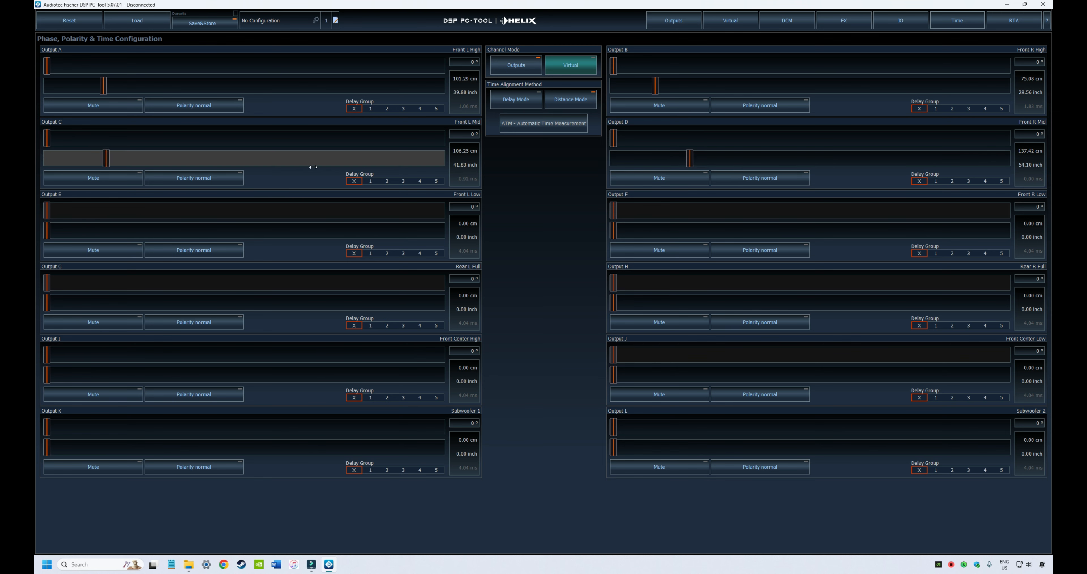
Switch time alignment to Delay Mode, set Front L Mid's delay to 1.28 ms from the Outputs page and check it on the Time page
click(521, 98)
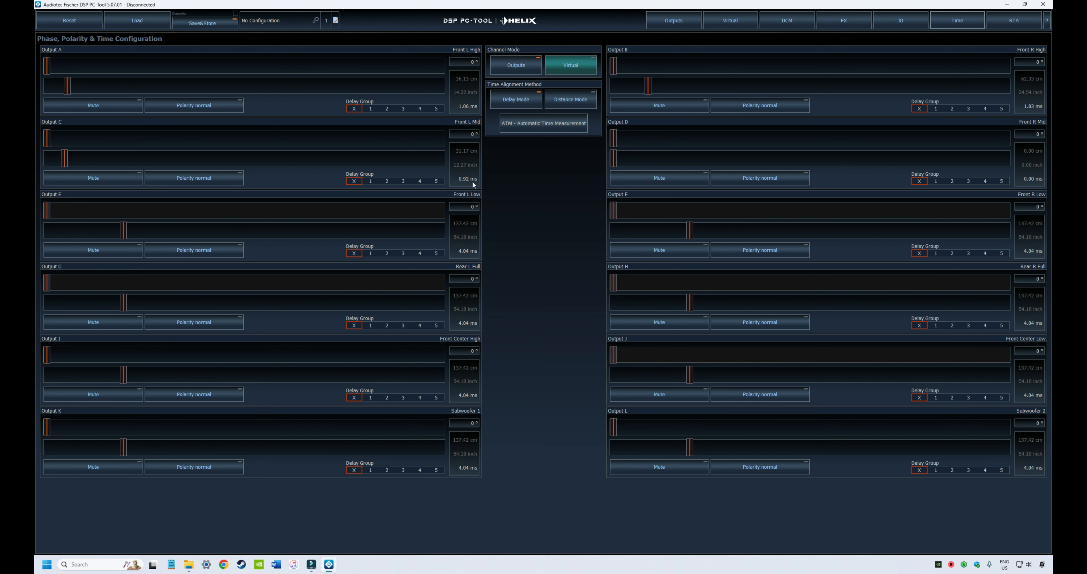
click(687, 23)
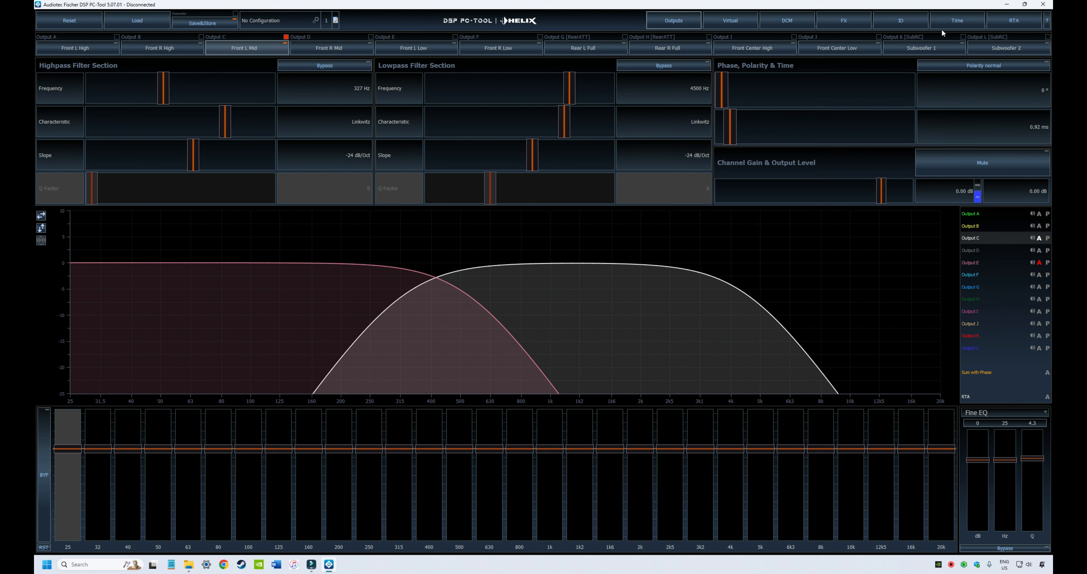
mouse_move(731, 126)
mouse_down()
mouse_move(723, 133)
mouse_move(742, 128)
mouse_up()
click(966, 21)
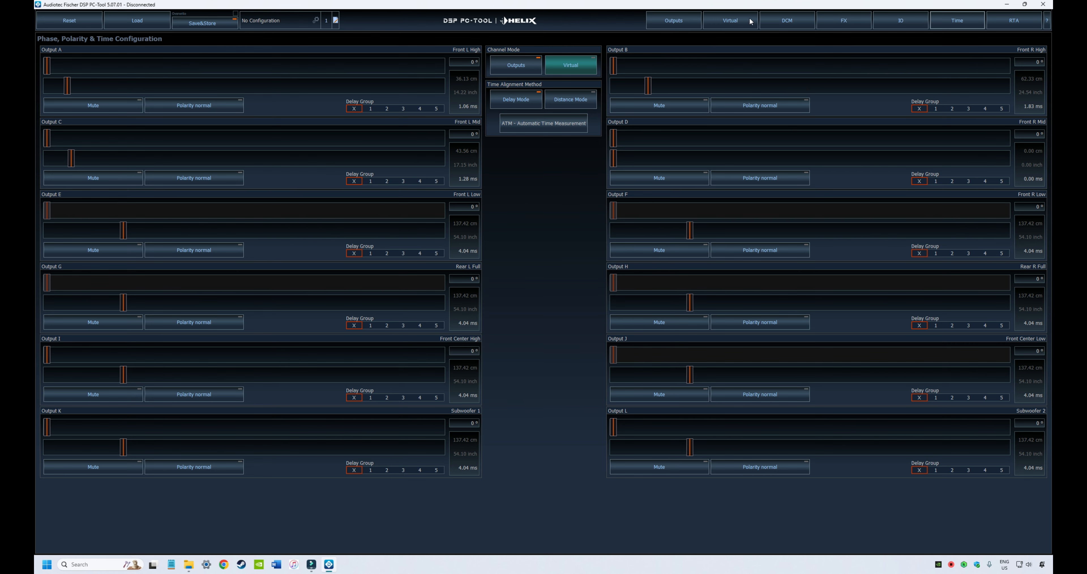
click(674, 20)
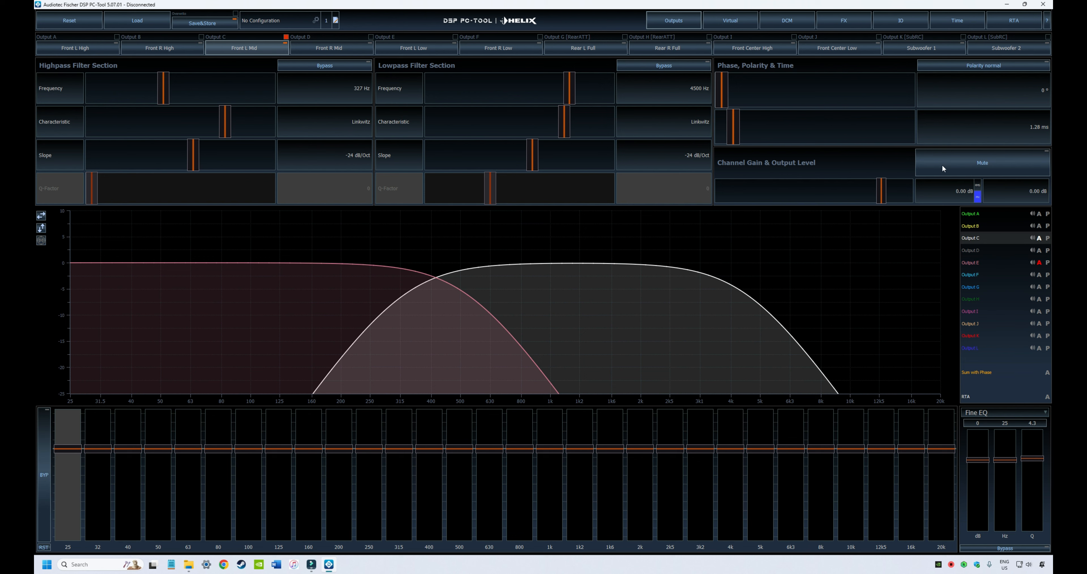
Hide Output E's curve while trying mute on Front L Mid, and leave the channel unmuted
click(988, 166)
click(995, 168)
click(970, 166)
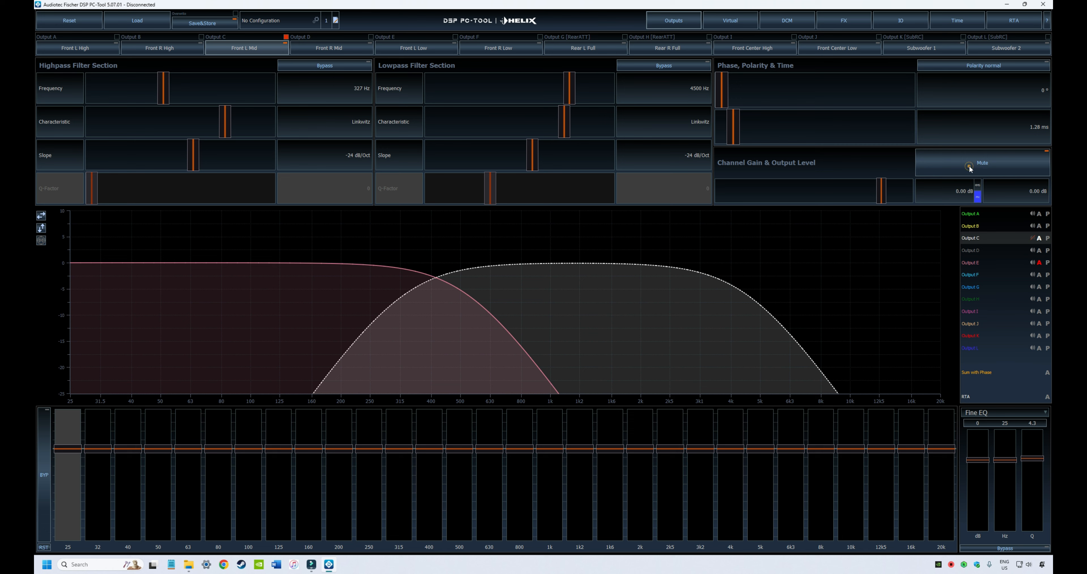
click(1040, 262)
click(986, 159)
click(952, 167)
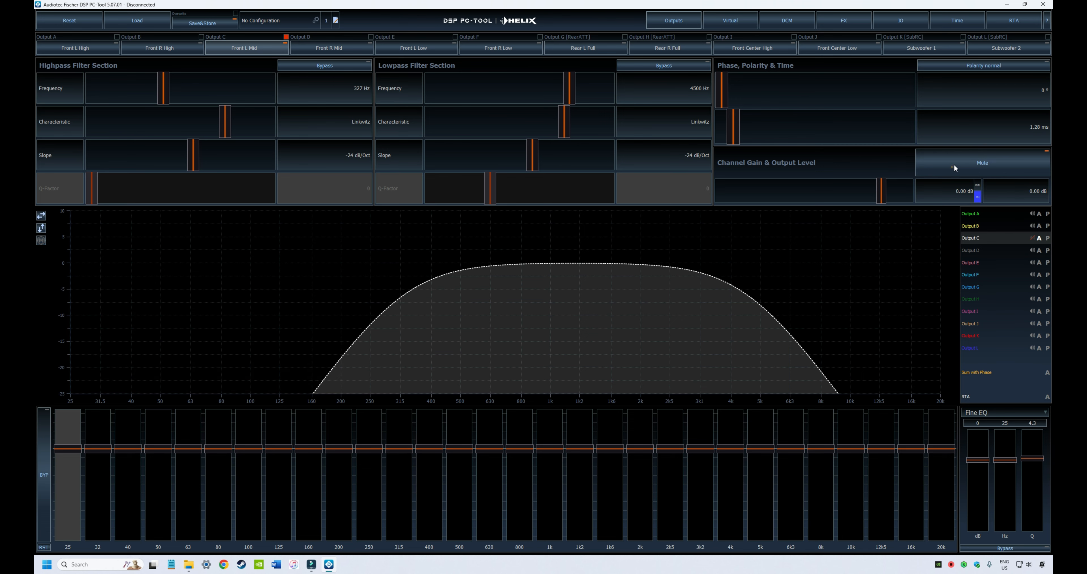
click(957, 168)
click(1032, 239)
click(992, 162)
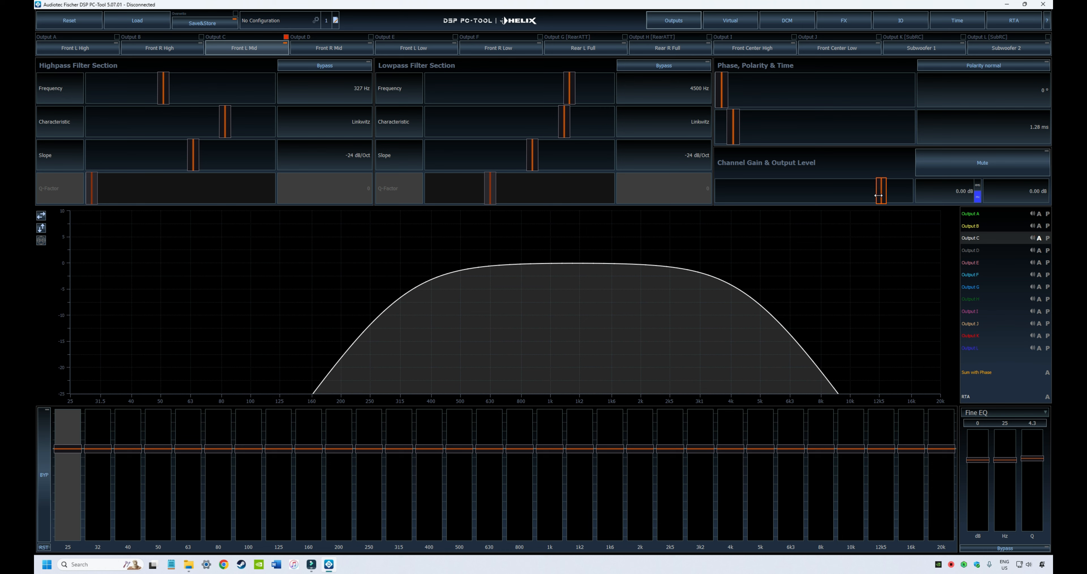
Lower Front L Mid's output level to -5.00 dB
mouse_move(880, 196)
mouse_down()
mouse_move(853, 197)
mouse_move(897, 198)
mouse_move(853, 202)
mouse_move(881, 203)
mouse_up()
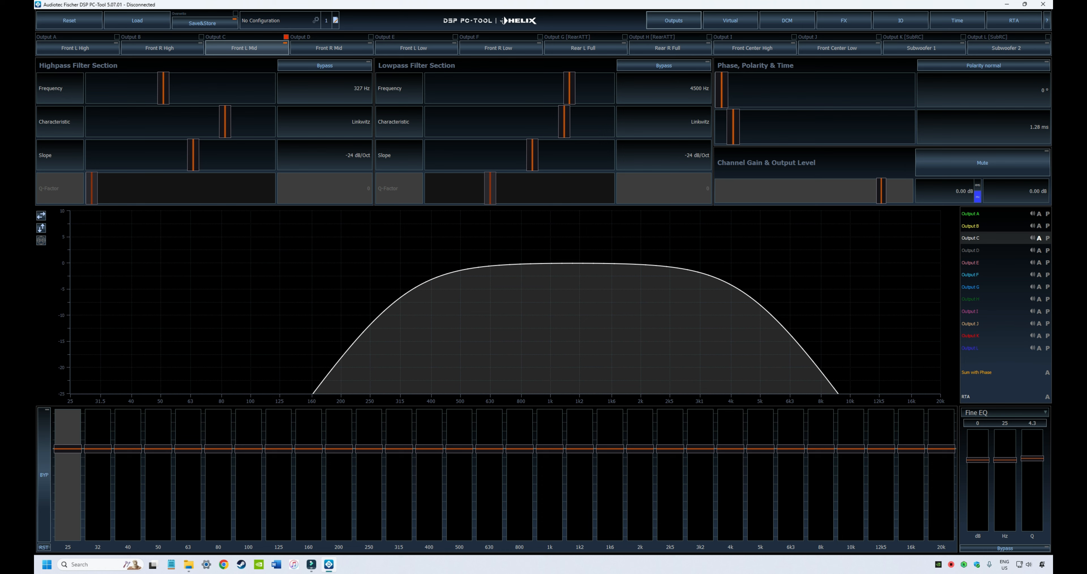
mouse_move(881, 197)
mouse_down()
mouse_move(903, 199)
mouse_move(859, 199)
mouse_move(886, 198)
mouse_up()
scroll(883, 185, down, 5)
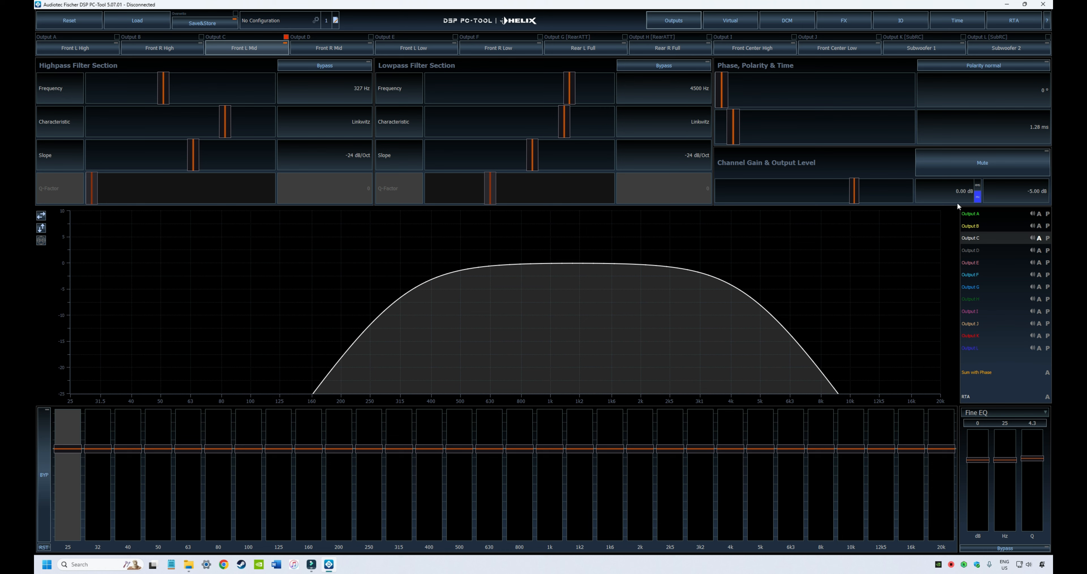
Toggle Front L Mid's two-position channel gain switch back and forth, leaving its first position active
click(978, 184)
click(978, 196)
click(977, 185)
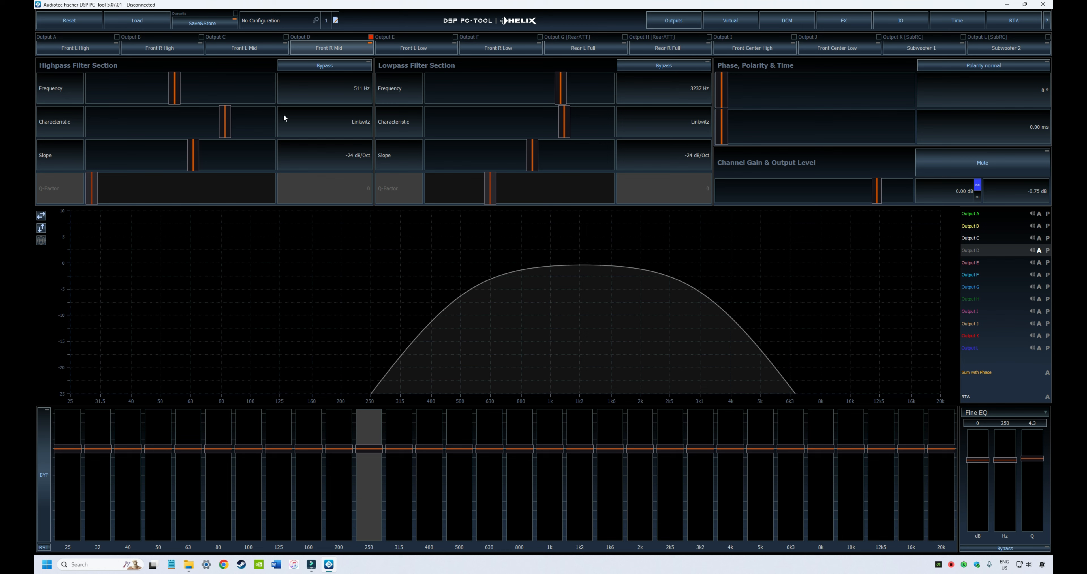
Set Front L Mid's highpass frequency to 313 Hz, then try an adjustment on its 800 Hz EQ band and reset it to 0 dB
click(252, 52)
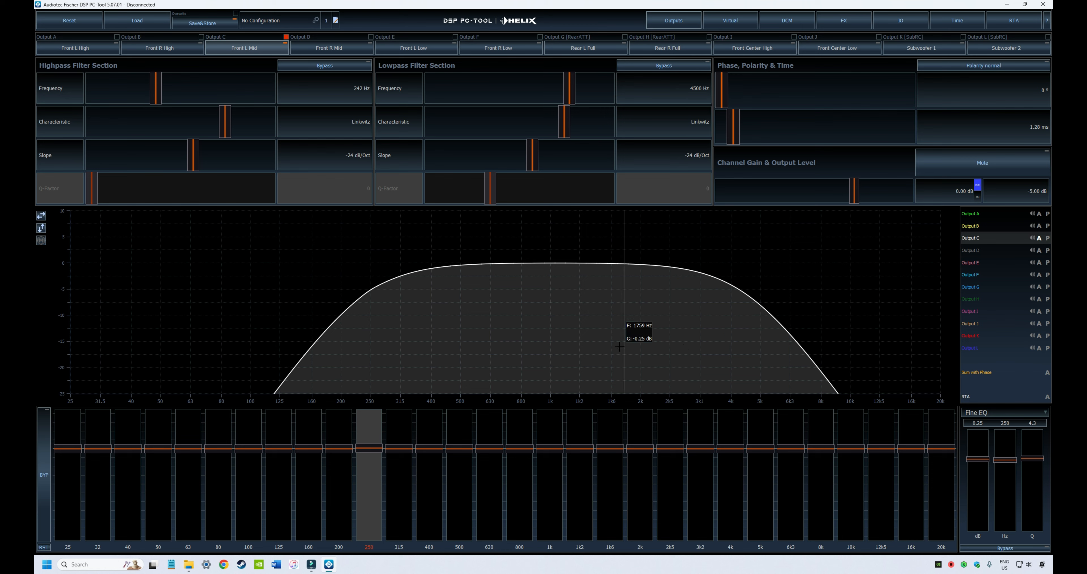
drag(167, 89, 162, 110)
mouse_move(519, 449)
mouse_down()
mouse_move(522, 440)
mouse_move(522, 483)
mouse_move(526, 448)
mouse_up()
double_click(526, 449)
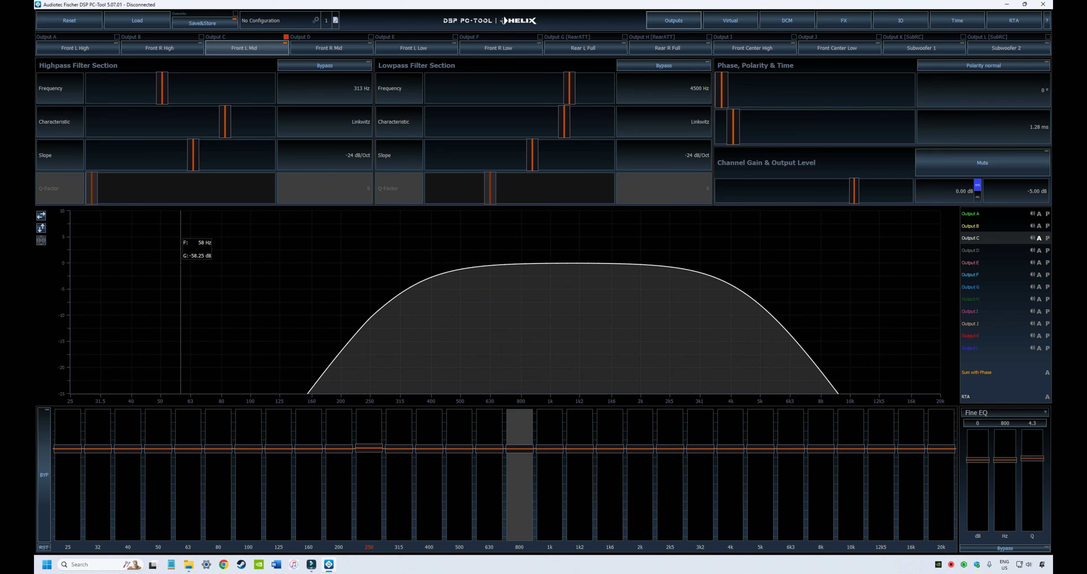
Toggle the graph's frequency axis between the 25 Hz–20 kHz range and the wider range starting at 10 Hz
click(42, 216)
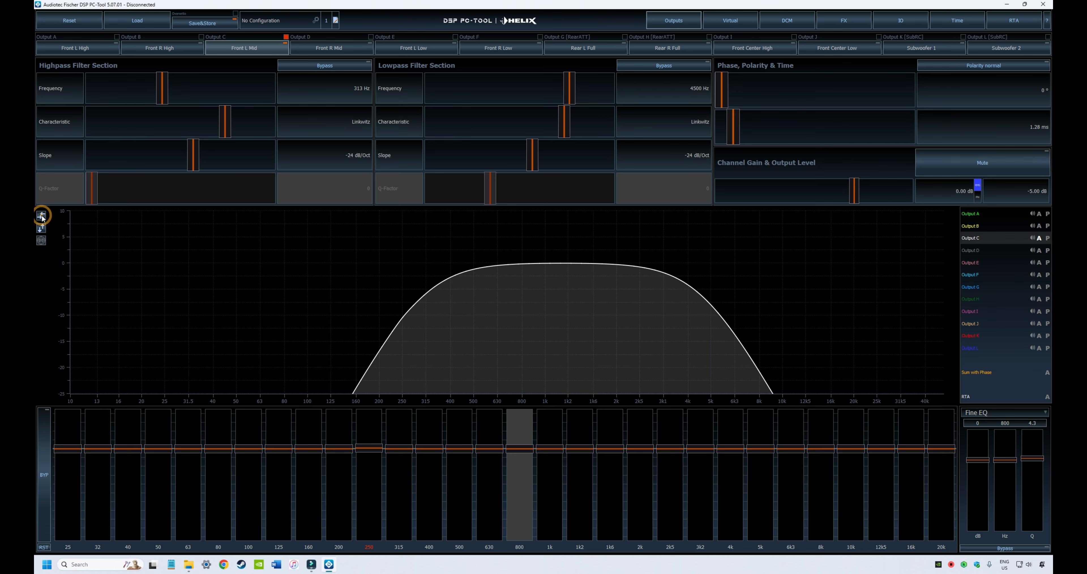
click(41, 215)
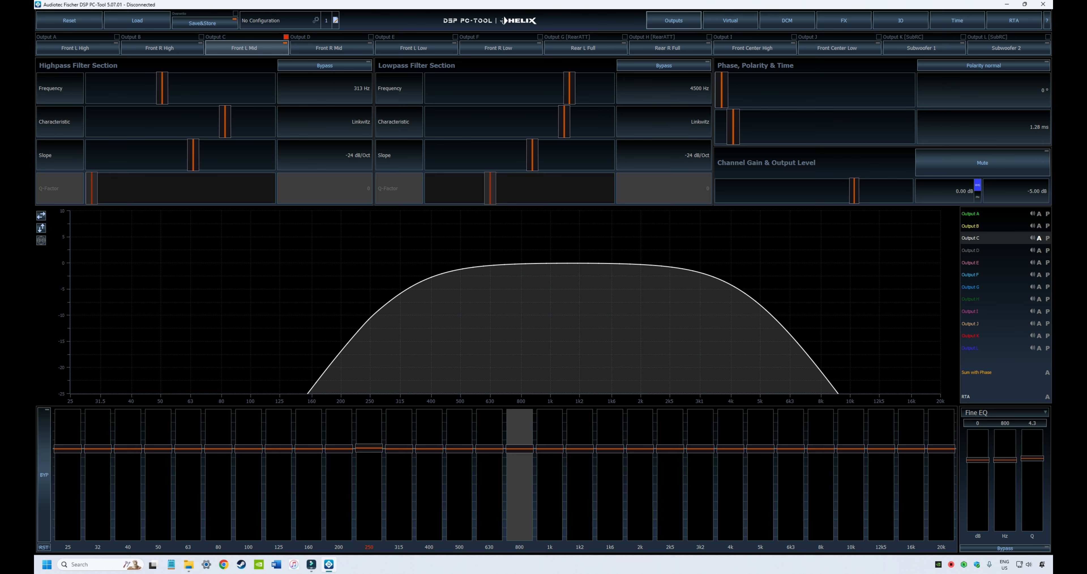
click(41, 215)
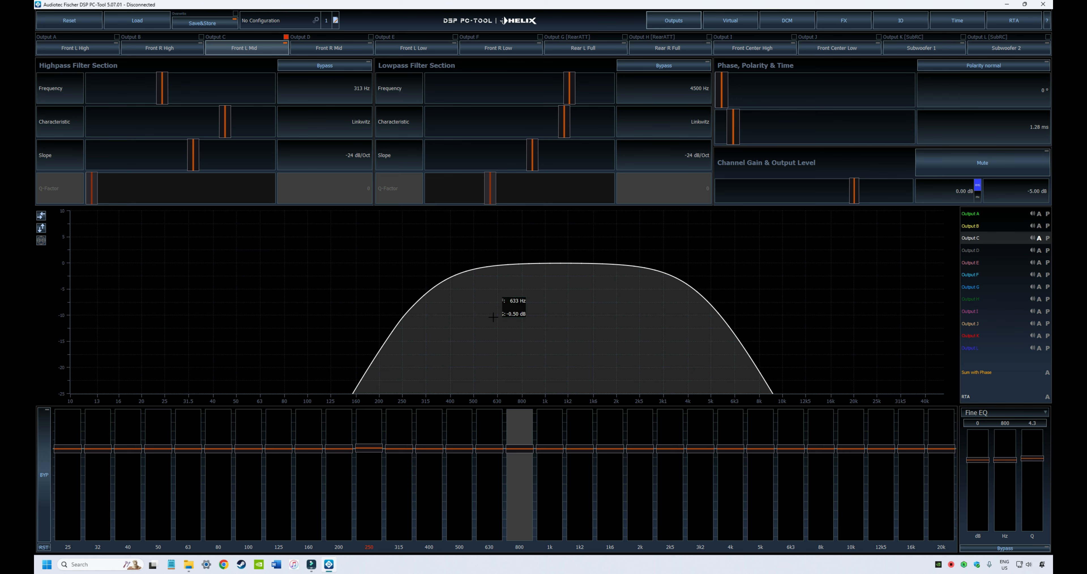
Compare the graph's level scale extended to 20 dB with the 10 dB one, ending on the 10 dB scale
click(41, 228)
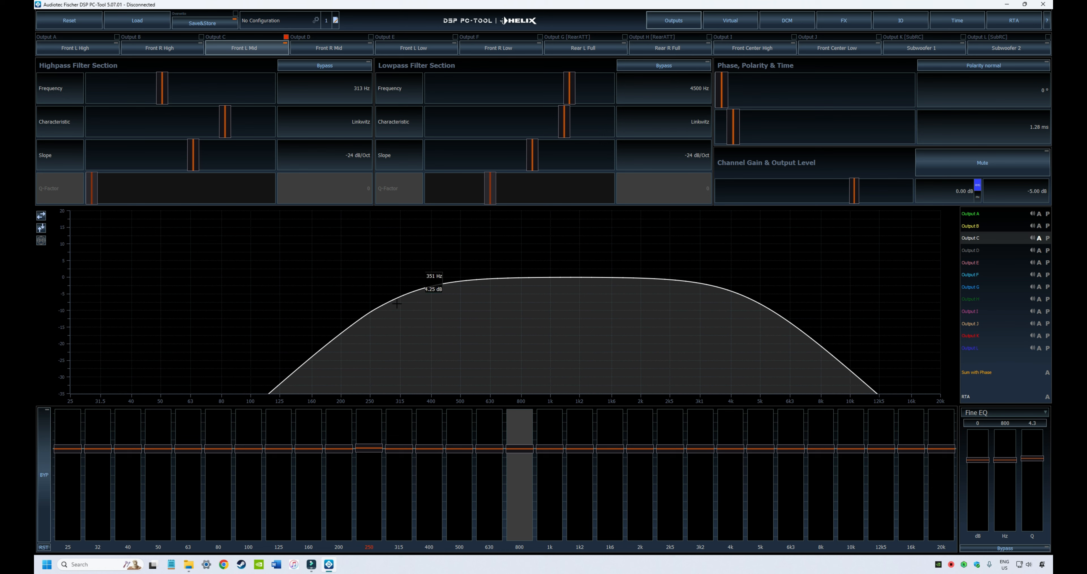
click(42, 228)
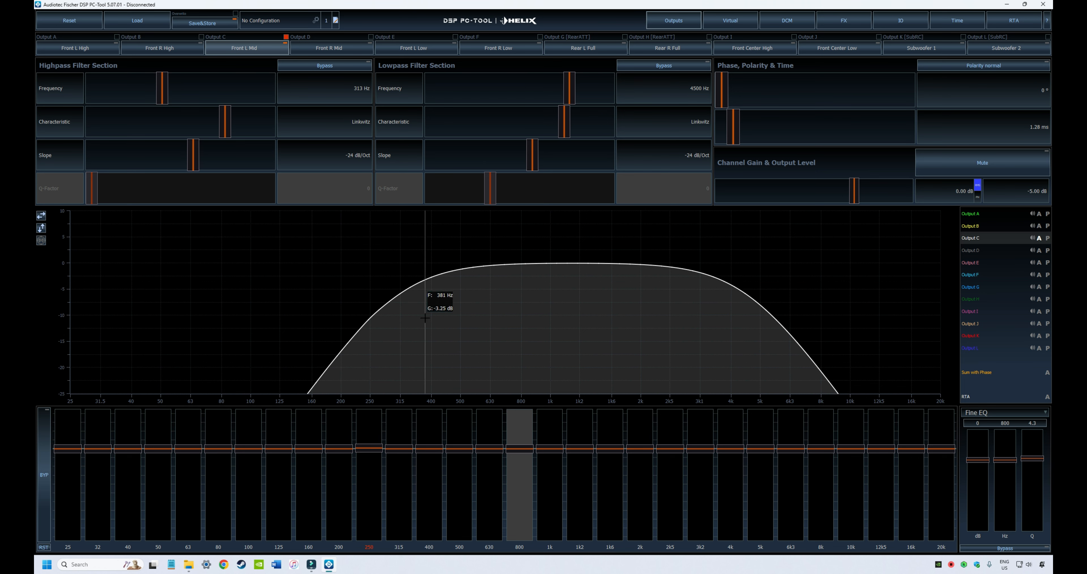
click(42, 228)
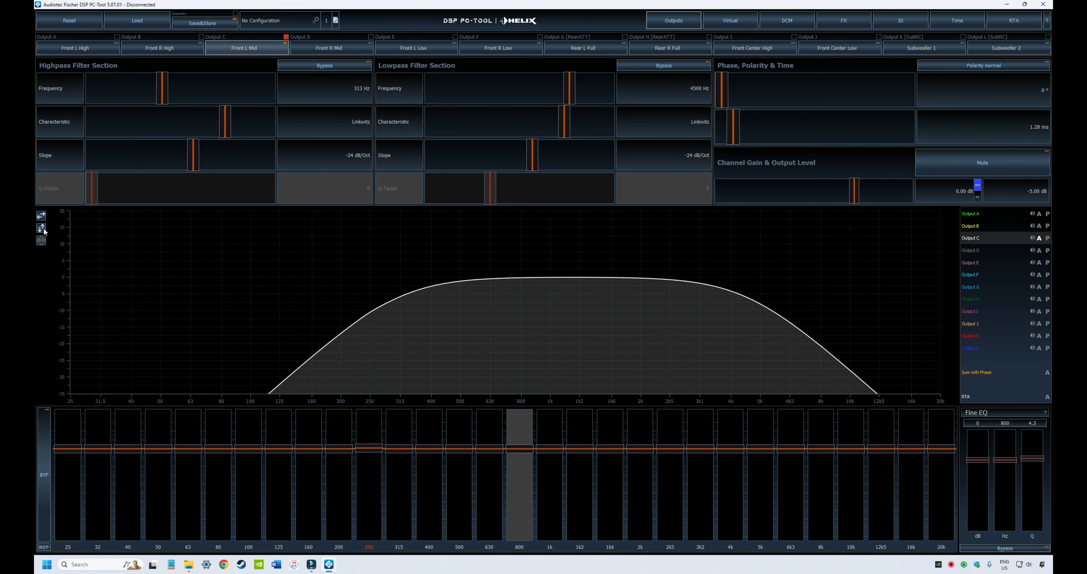
click(42, 229)
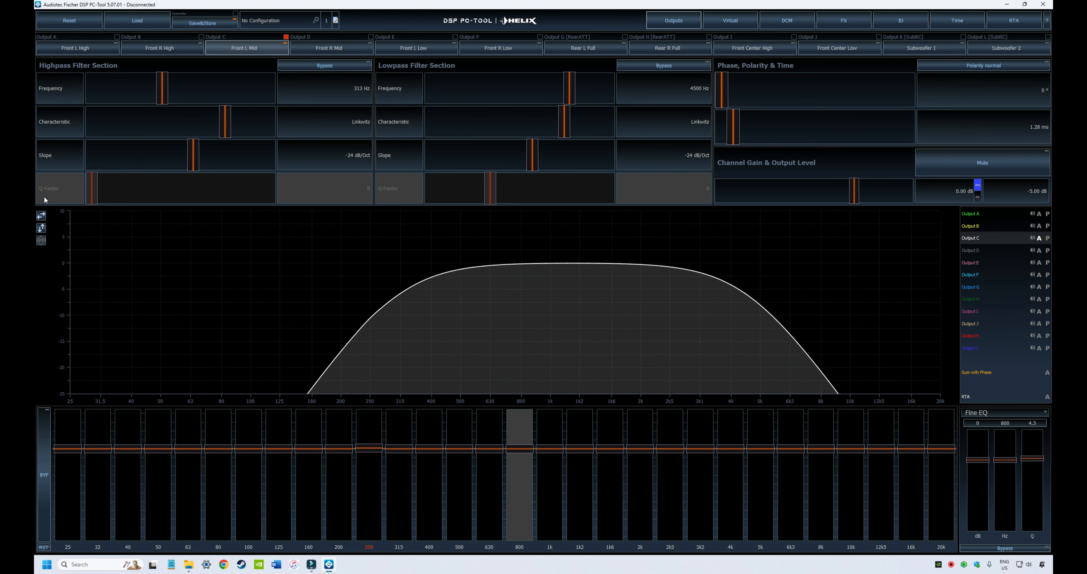
Place graph markers on Output C's curve at 412, 1062 and 3106 Hz, then remove them all
click(41, 240)
click(428, 291)
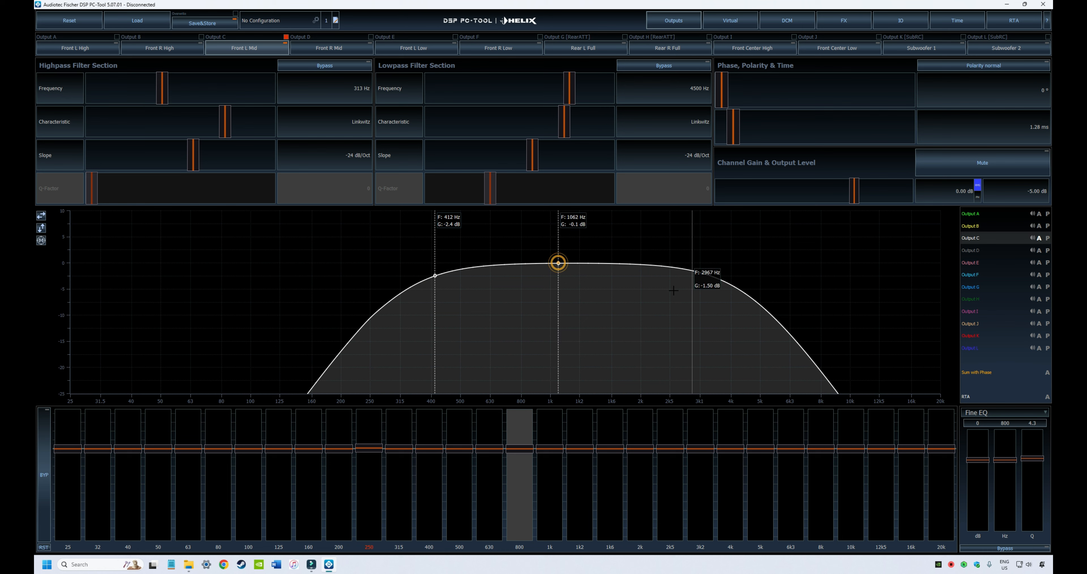
click(698, 272)
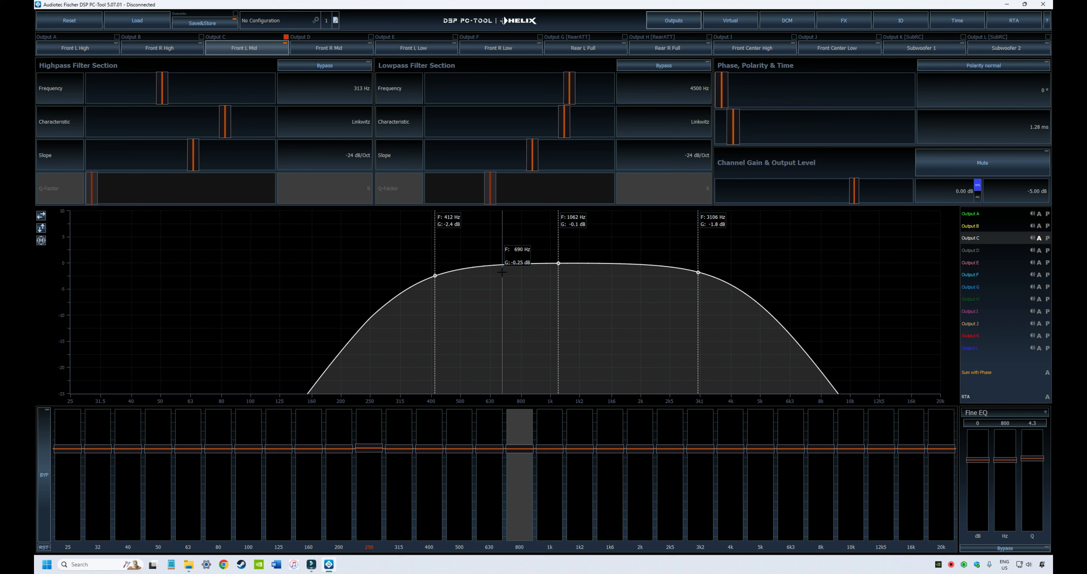
click(41, 240)
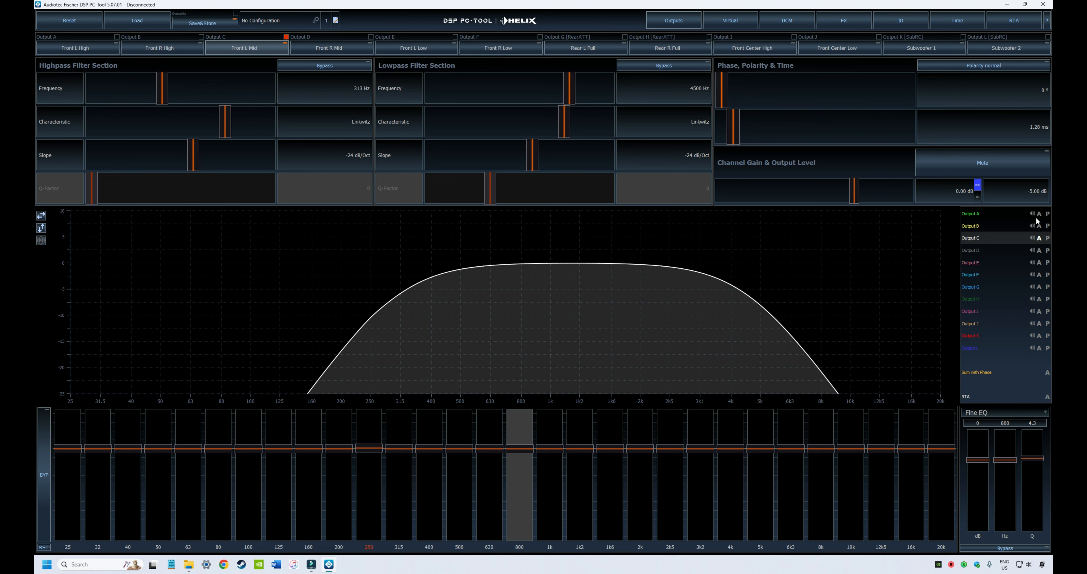
Mute and unmute Outputs A to D individually, then mute and unmute all outputs at once
click(1033, 225)
click(1033, 238)
click(1031, 250)
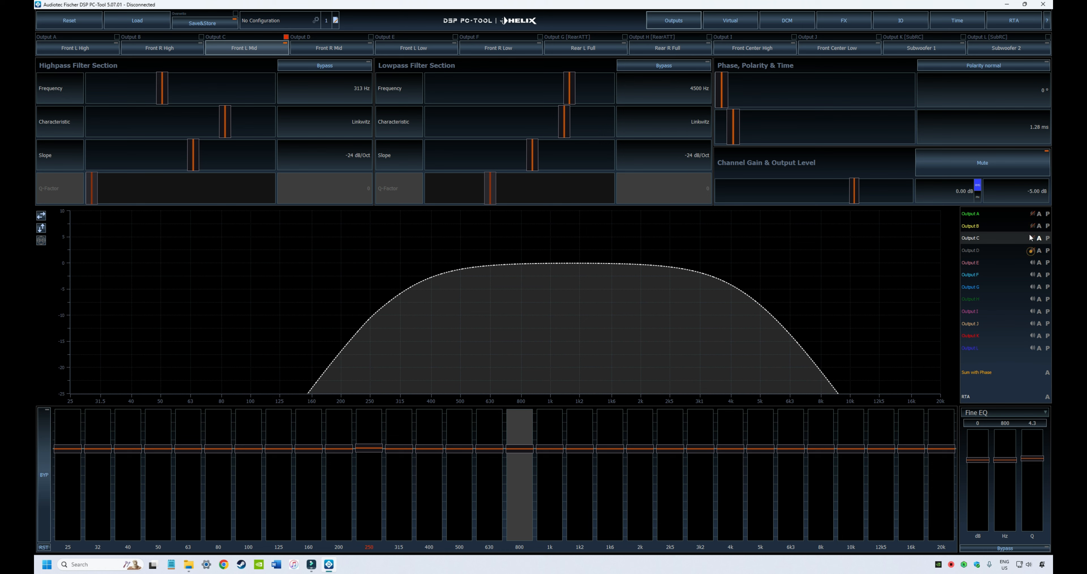
click(1032, 213)
click(1032, 225)
click(1032, 238)
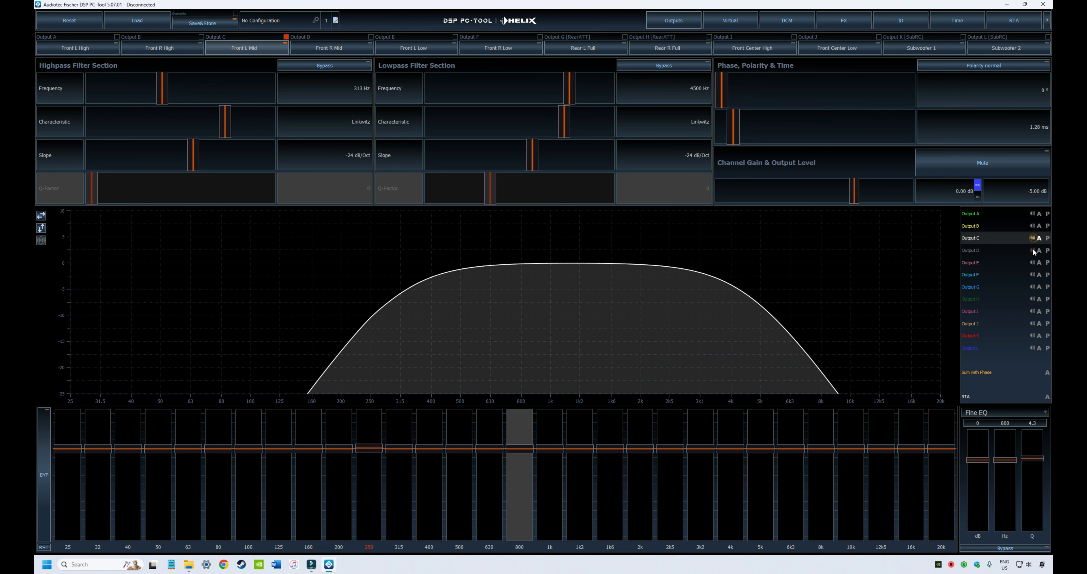
click(1033, 249)
click(1033, 250)
click(1033, 213)
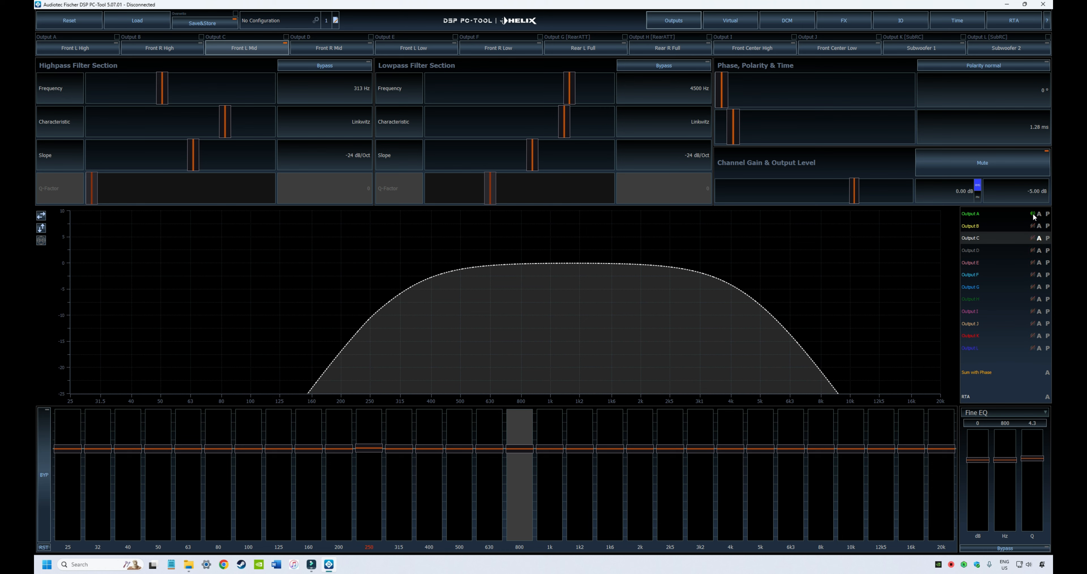
click(1032, 214)
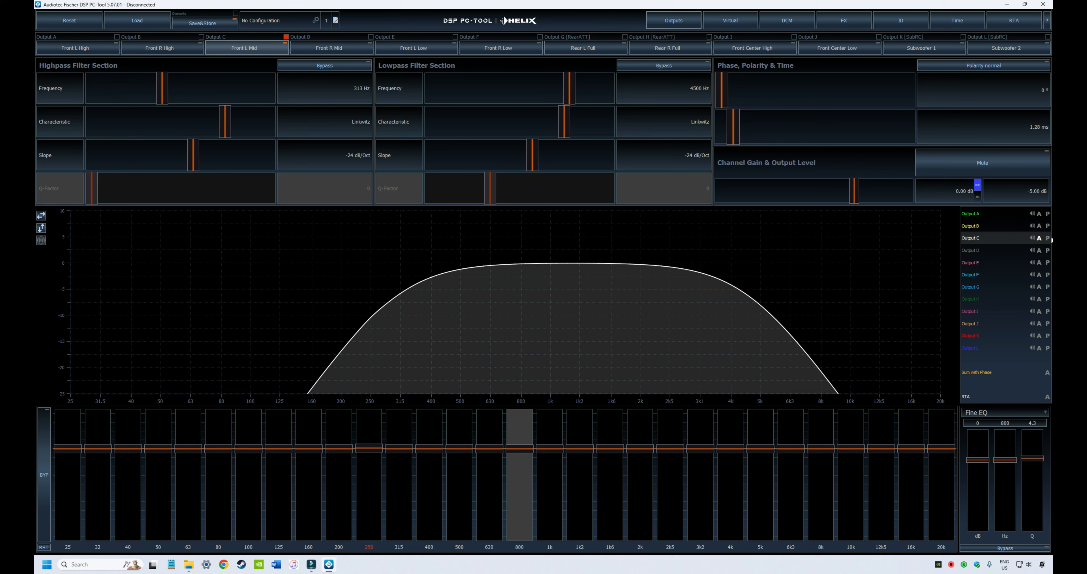
Show the amplitude curves of Outputs A, E, I and K together with Output C, briefly showing and hiding Output B's as well
click(1040, 214)
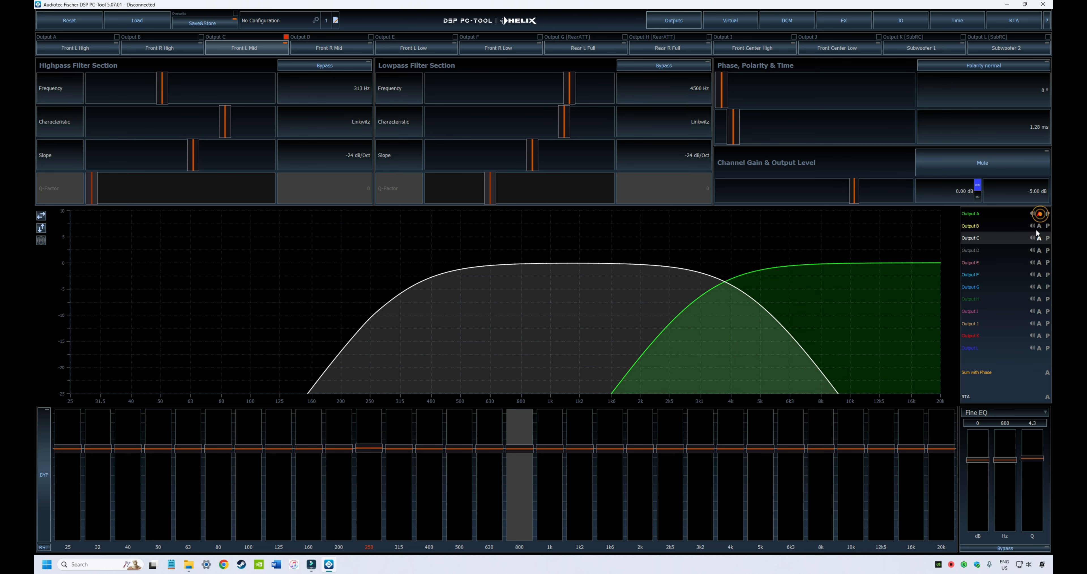
click(1040, 226)
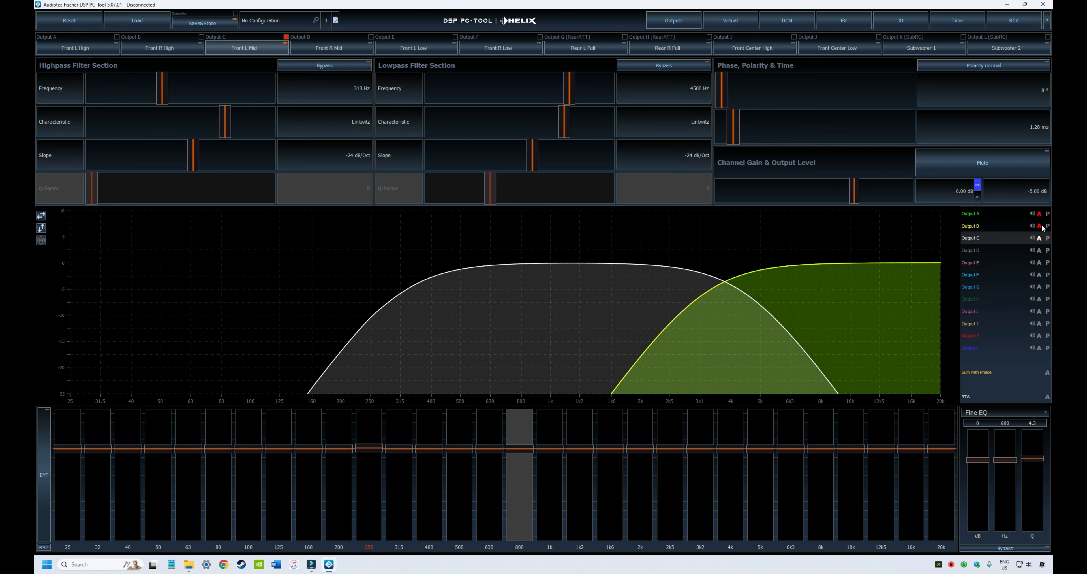
click(1043, 227)
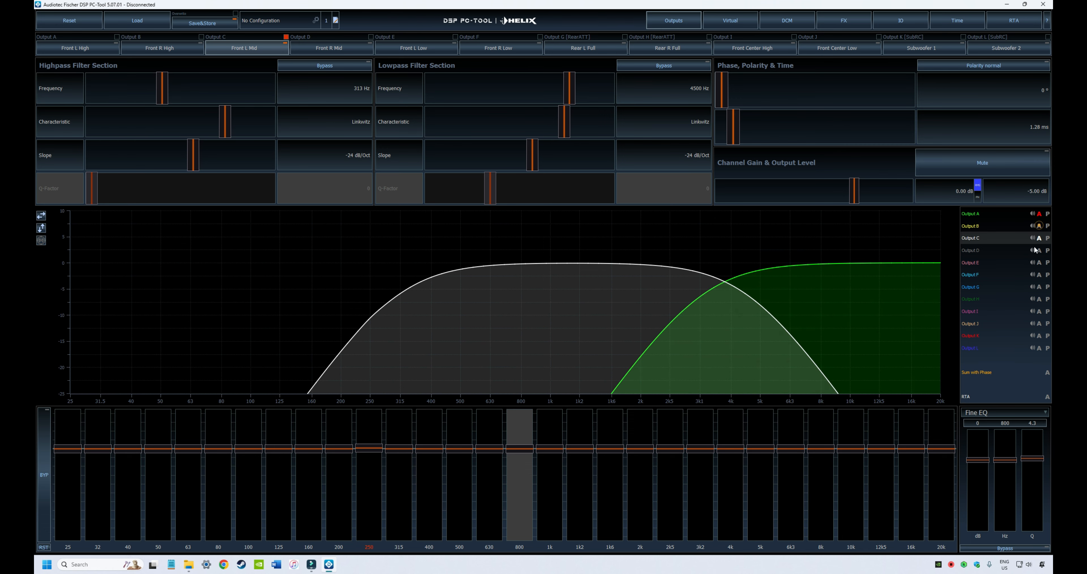
click(1040, 262)
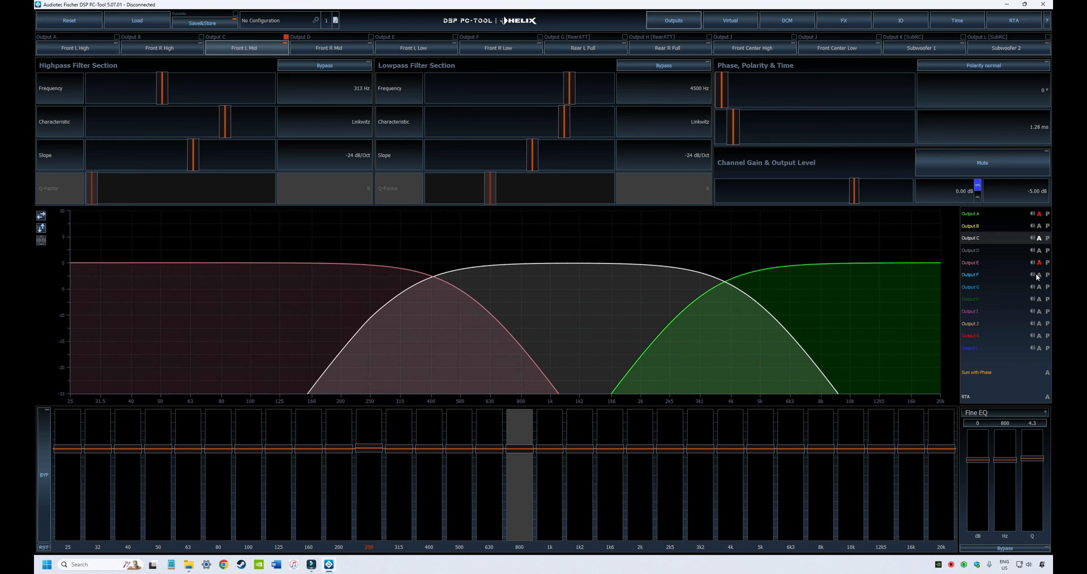
click(1039, 311)
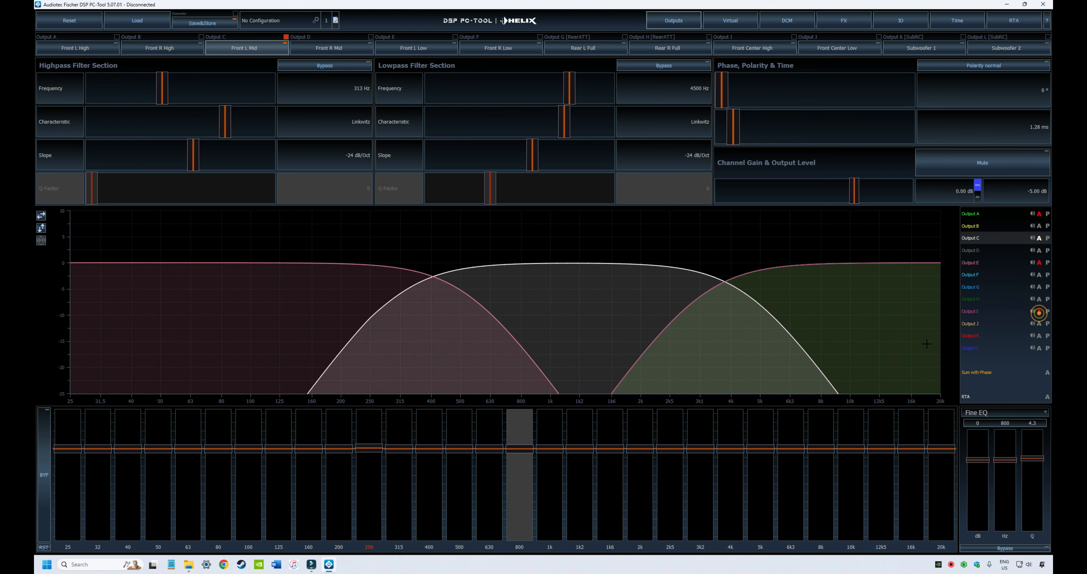
click(1039, 337)
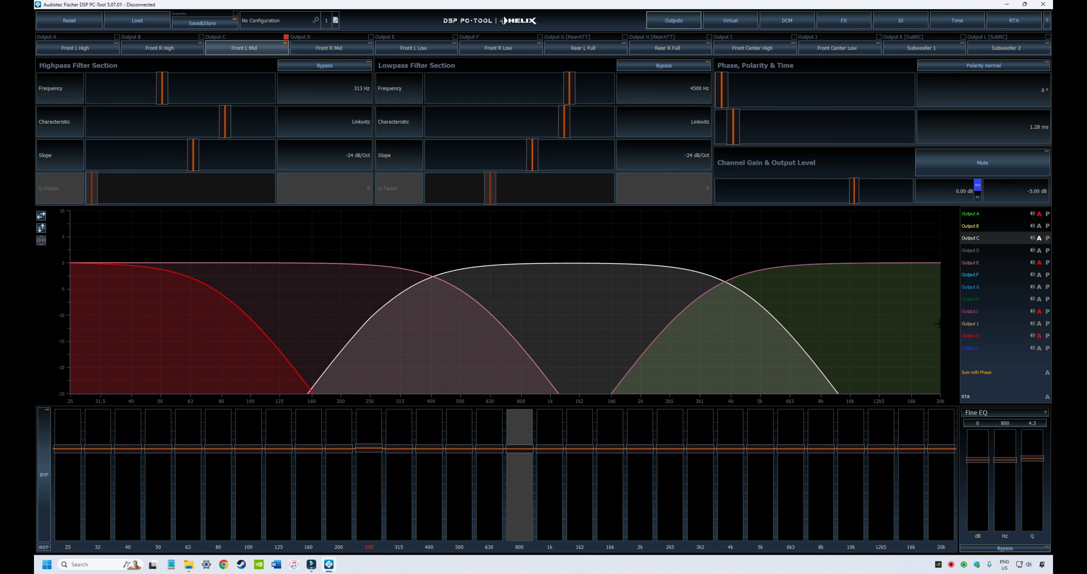
Hide the amplitude curves of Outputs K, I, E and A
click(1040, 336)
click(1039, 311)
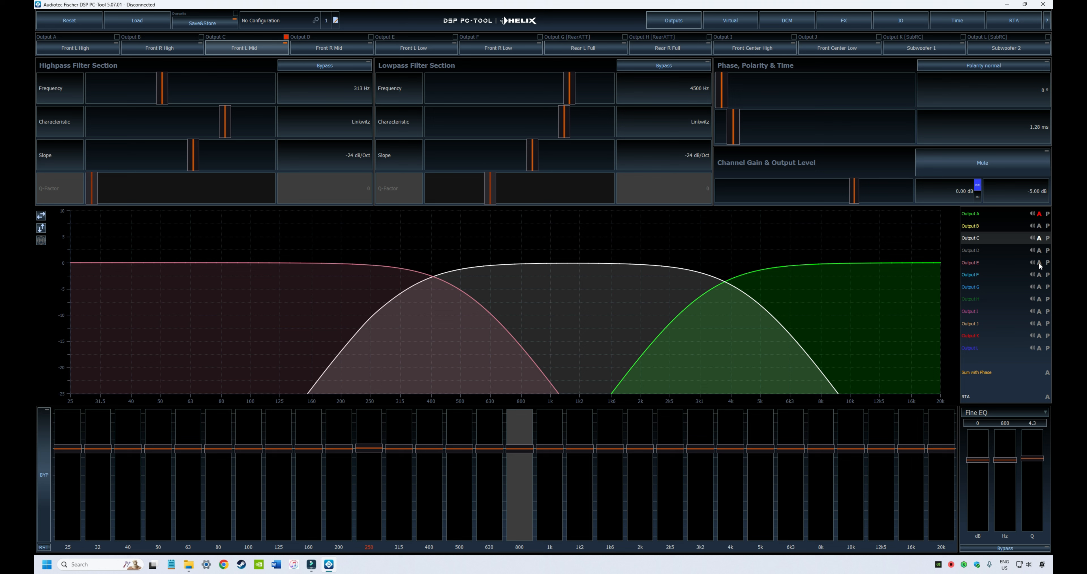
click(1039, 262)
click(1040, 214)
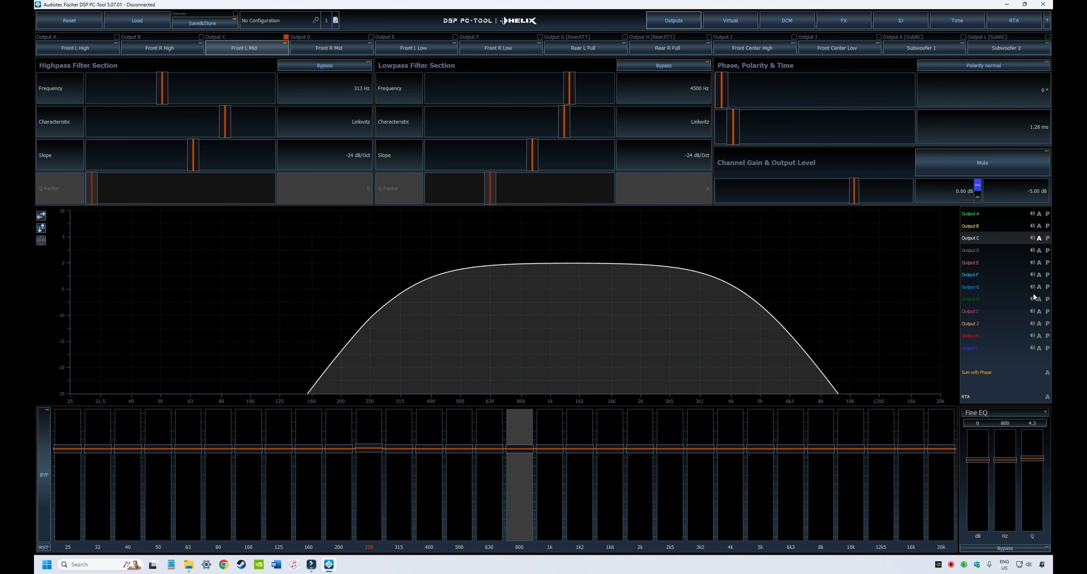
Show the amplitude curves of Outputs E and B beside Output C's, then hide both again
click(1040, 263)
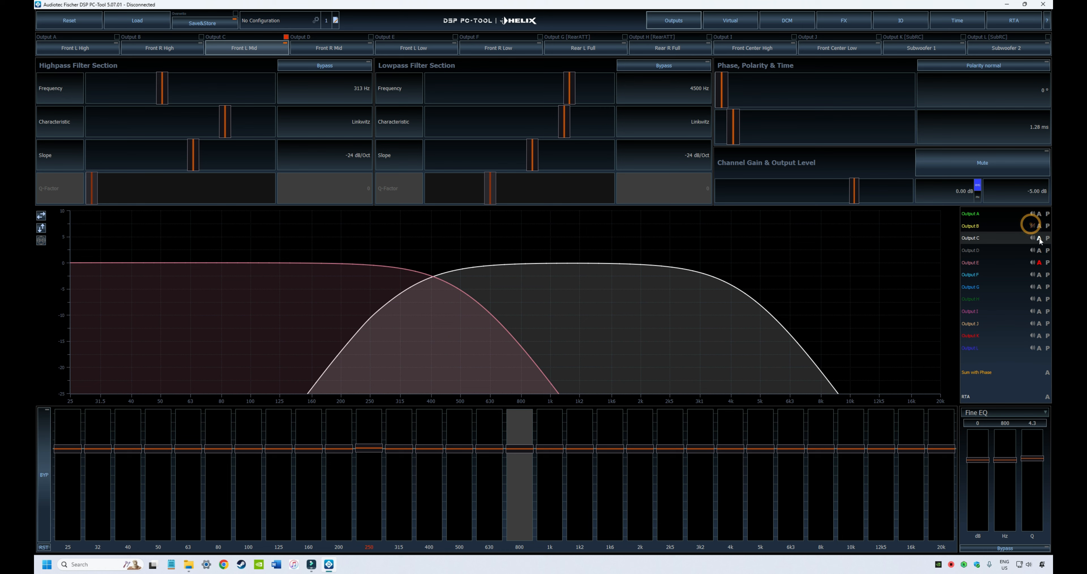
click(1039, 225)
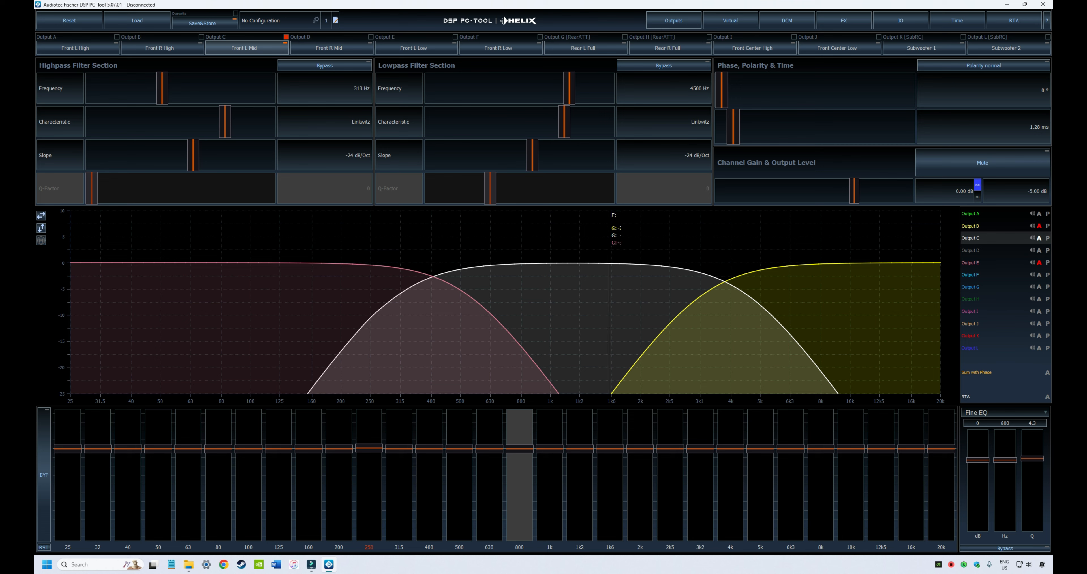
click(1040, 225)
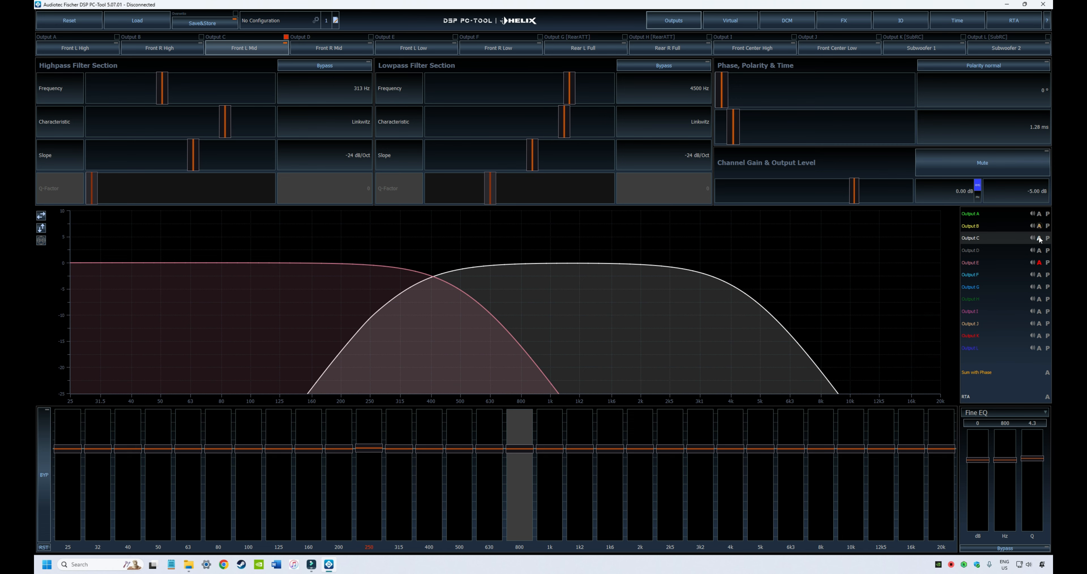
click(1040, 237)
click(1040, 263)
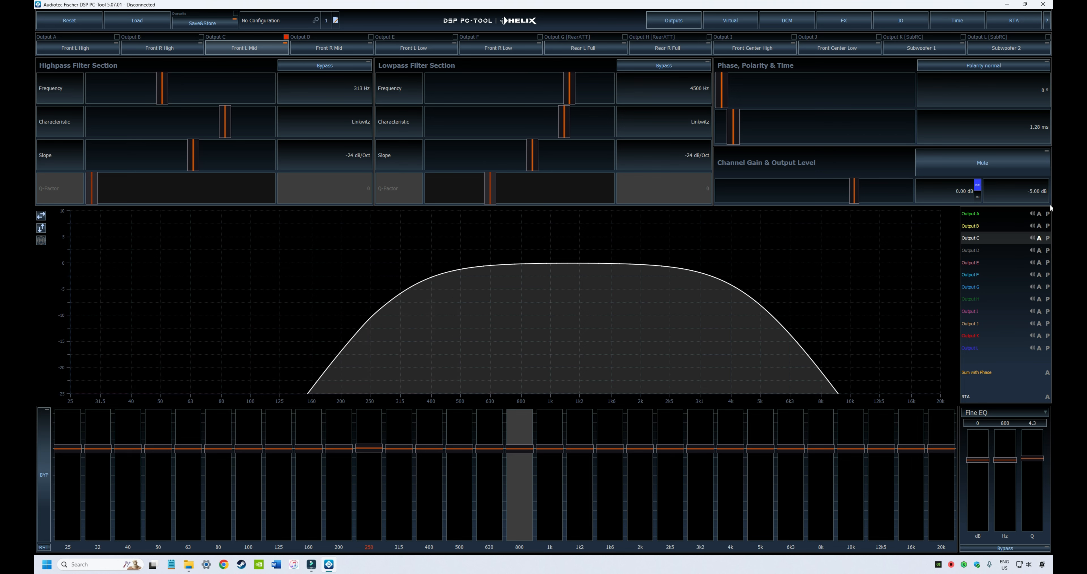
Display the phase curves of Outputs C, E and H in the graph, then hide all three
click(1047, 238)
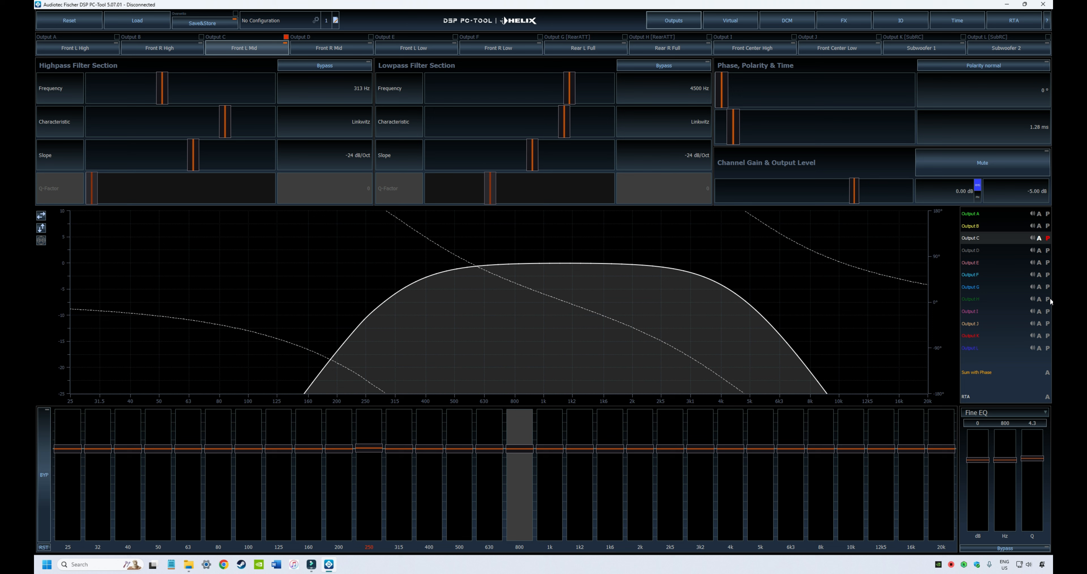
click(1047, 237)
click(1047, 237)
click(1047, 263)
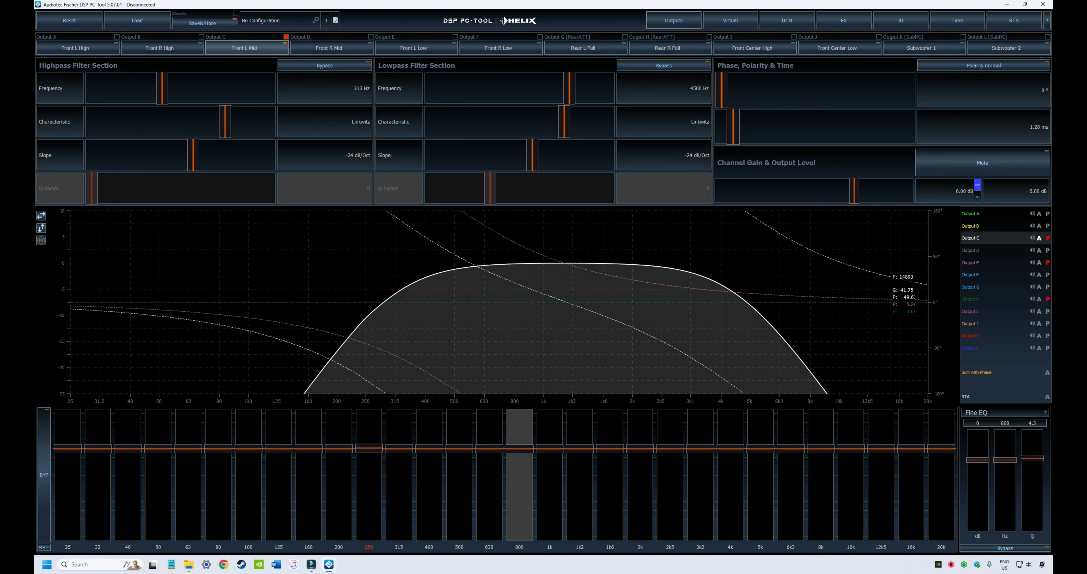
click(1047, 299)
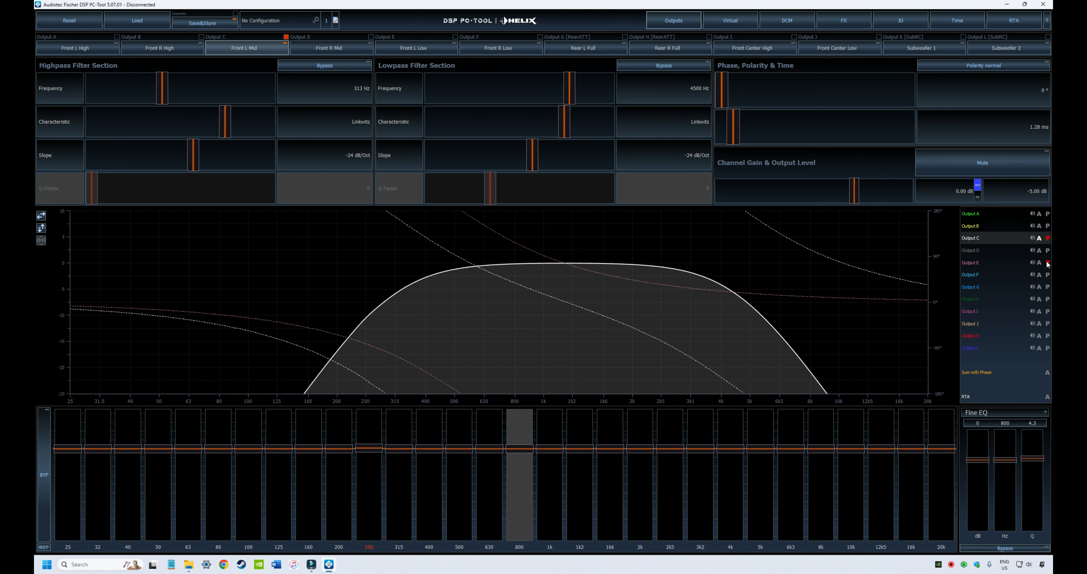
click(1047, 263)
click(1047, 238)
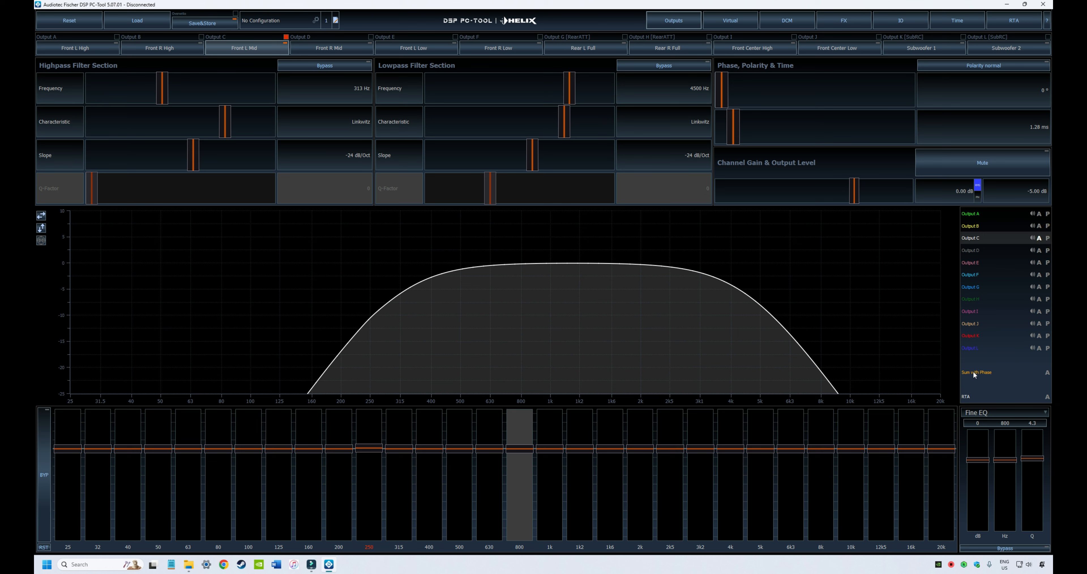
Show the Sum with Phase curve in the graph and hide it again
click(1046, 370)
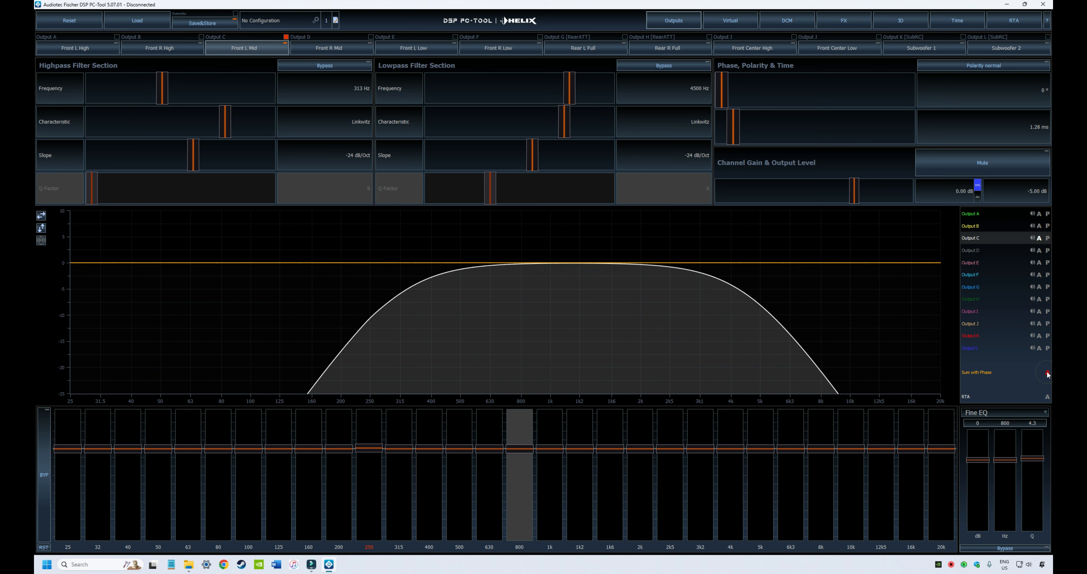
click(1047, 372)
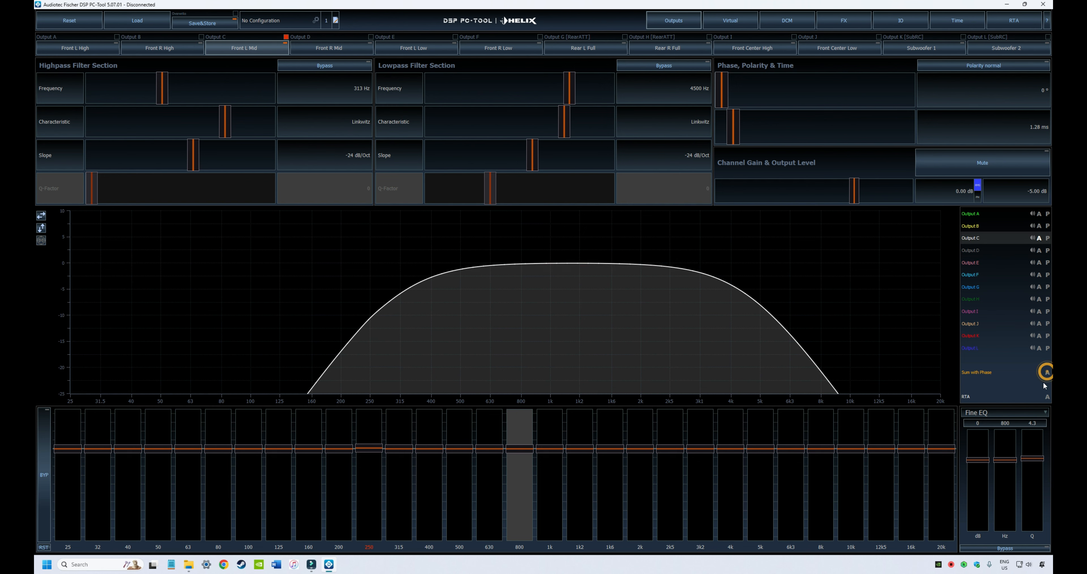
Toggle the Sum with Phase curve on and off beside Output C's curve and try the RTA display
click(1048, 373)
click(1047, 397)
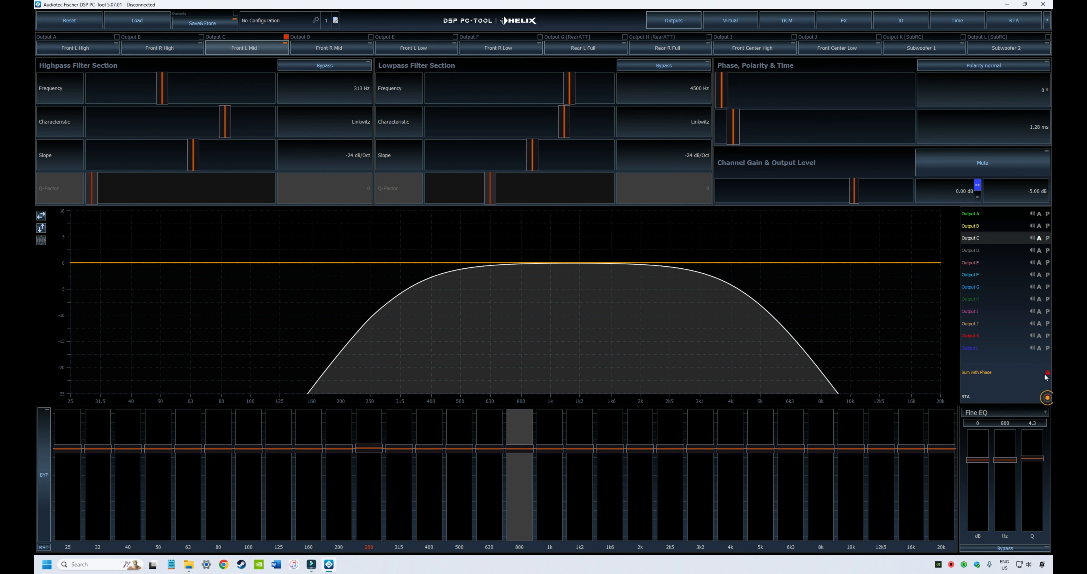
click(1048, 373)
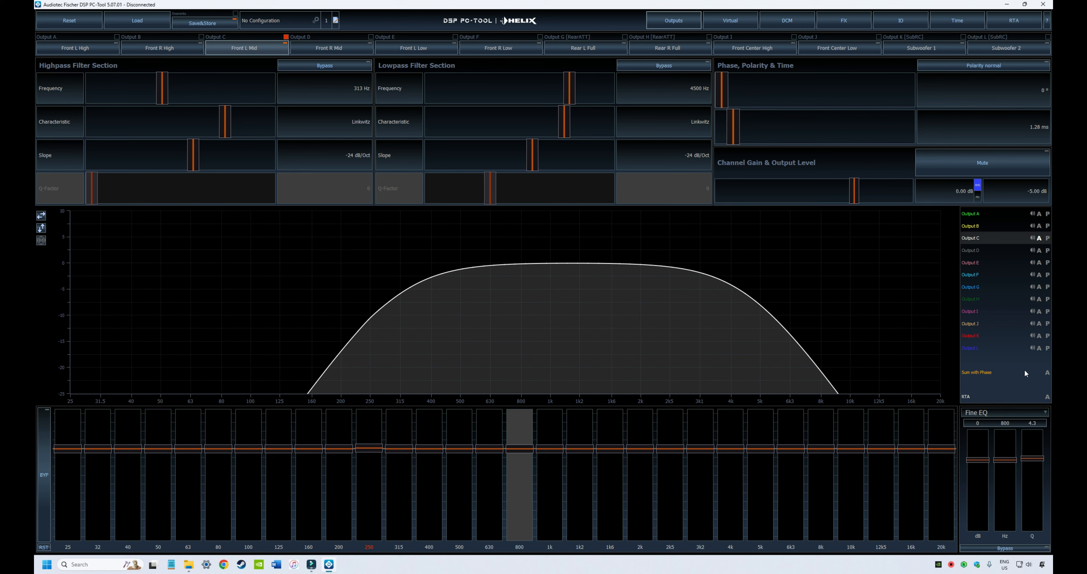
click(1047, 371)
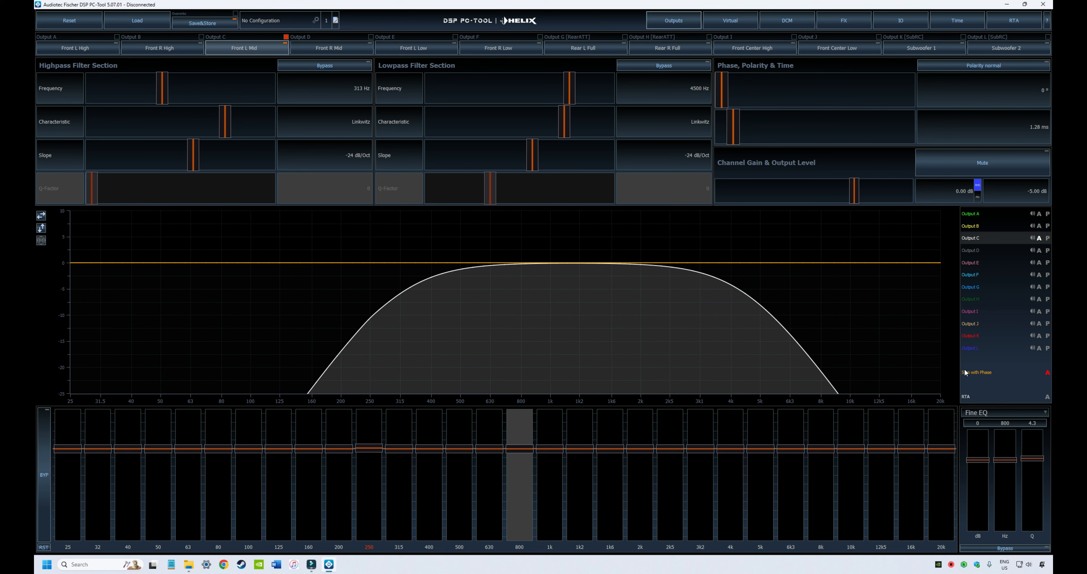
click(1047, 372)
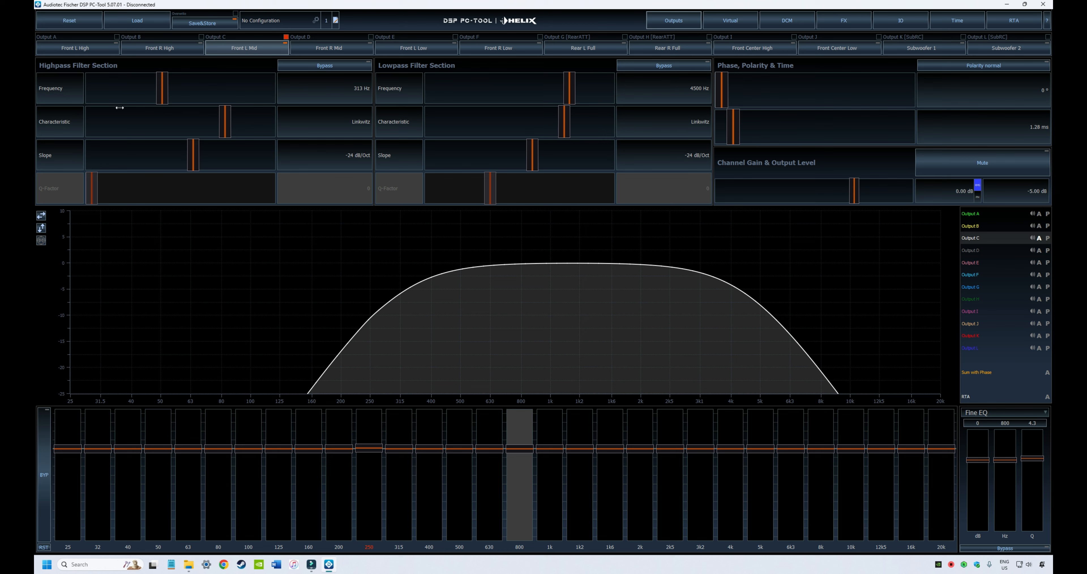
Set Output C's highpass frequency to 491 Hz and briefly raise its 160 Hz equalizer band to 1.25 dB before returning it to zero
mouse_move(161, 100)
mouse_down()
mouse_move(148, 100)
mouse_move(174, 102)
mouse_up()
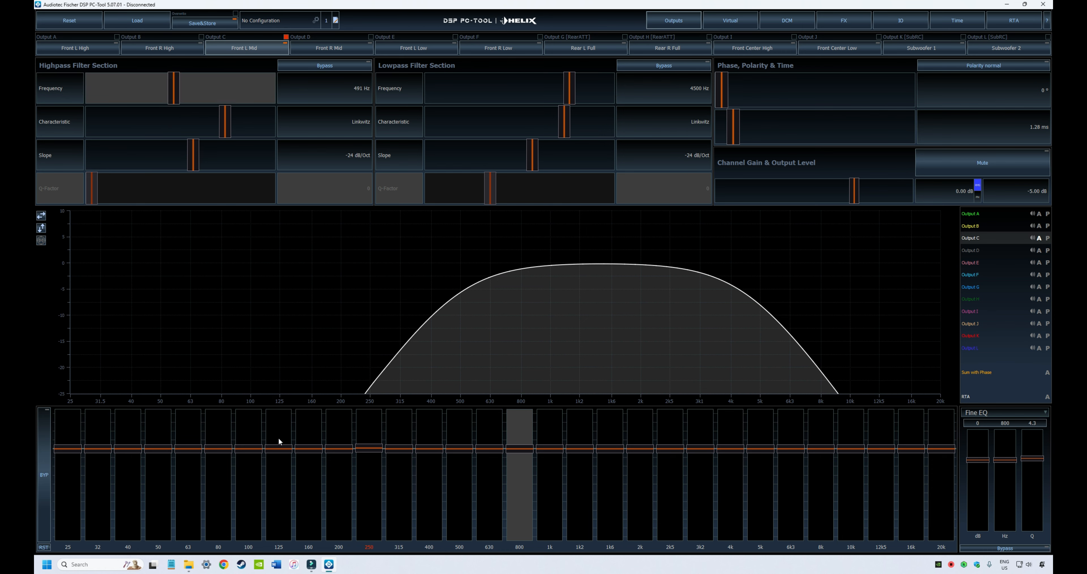
click(307, 448)
scroll(307, 448, up, 5)
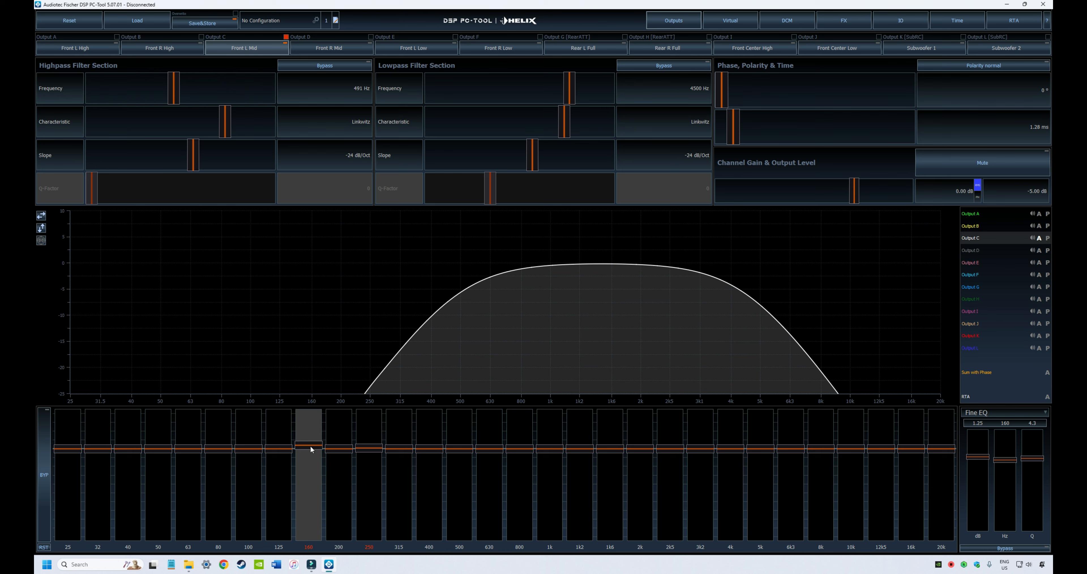
scroll(310, 449, down, 5)
Boost Output C's 500 Hz band to 4.5 dB, the 1.6 kHz band and the 4 kHz band to 3.25 dB, cutting 1 kHz and 2.5 kHz
drag(459, 449, 459, 435)
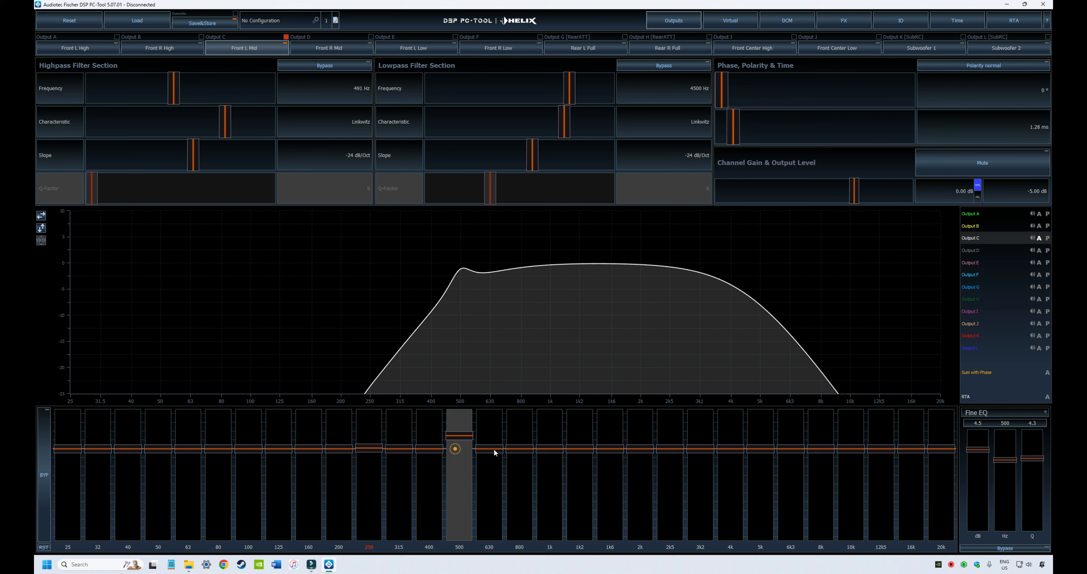
drag(550, 449, 549, 462)
drag(616, 449, 730, 439)
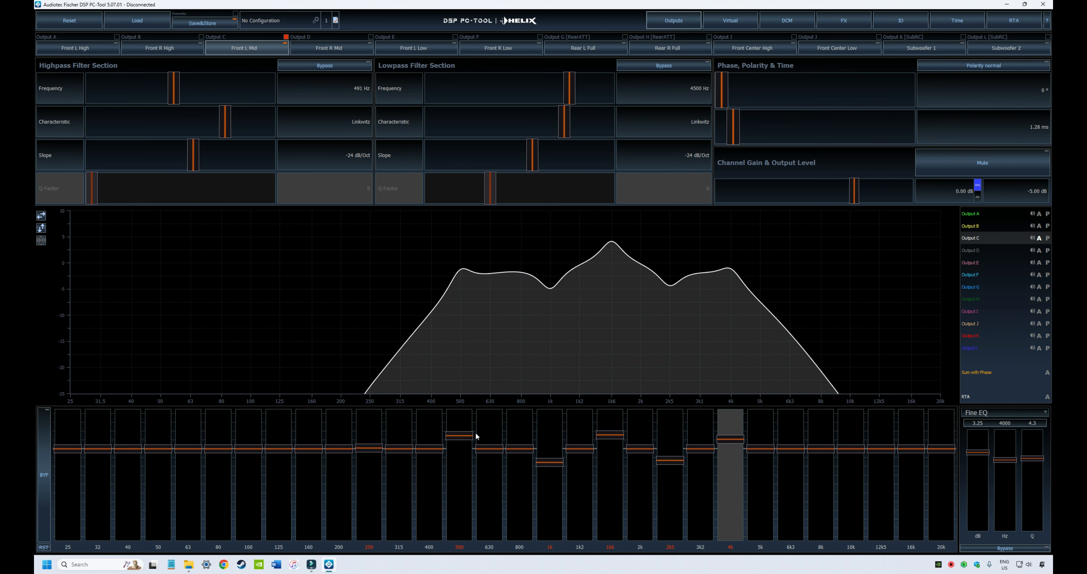
Return Output C's 500 Hz, 1 kHz, 1.6 kHz and 2.5 kHz bands to zero and lower the 4 kHz band to 0.25 dB
drag(475, 434, 457, 448)
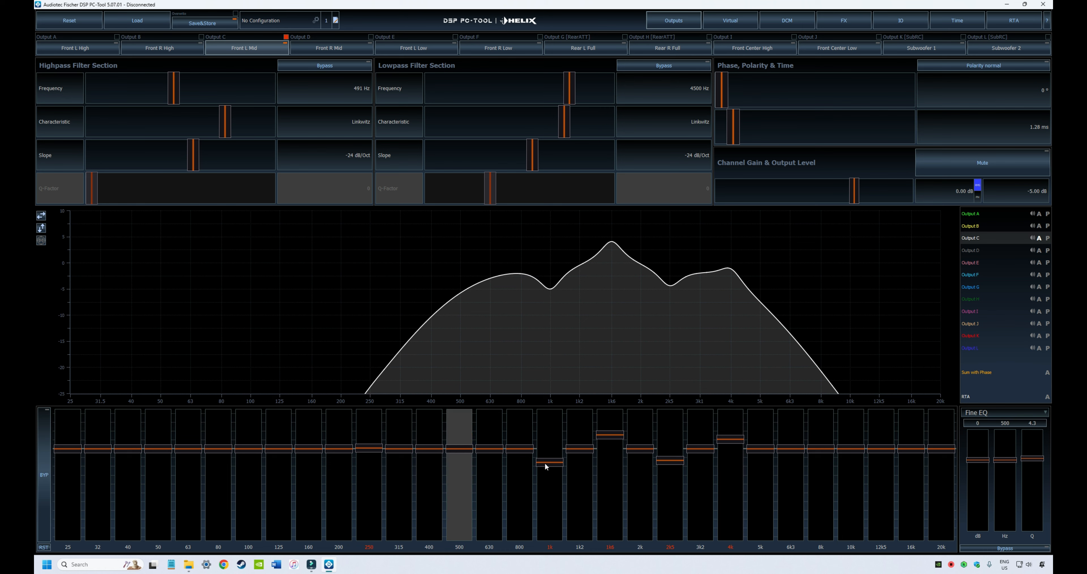
drag(546, 465, 545, 447)
click(549, 449)
drag(610, 434, 604, 447)
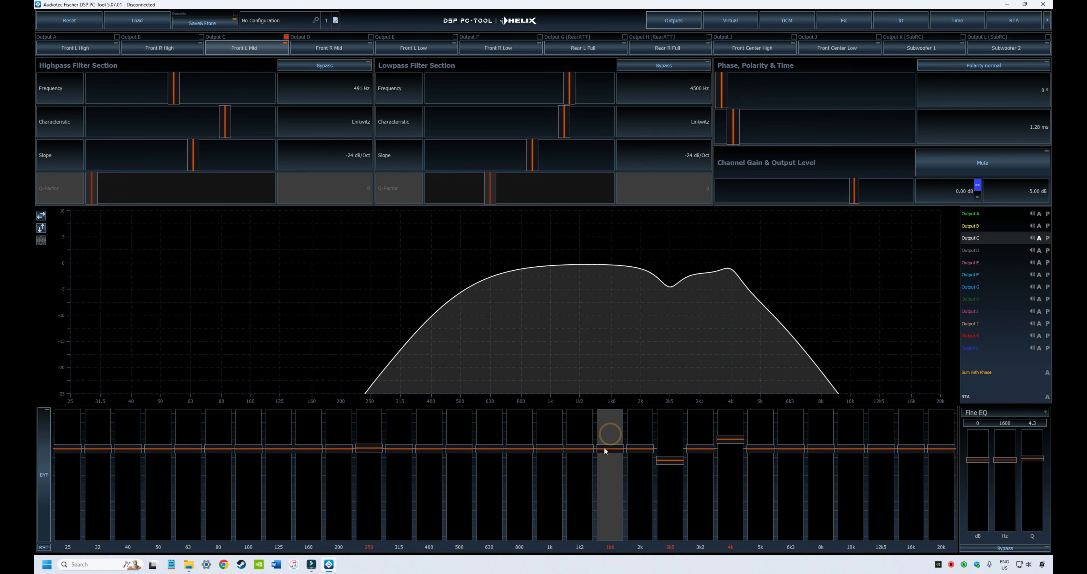
drag(679, 465, 728, 448)
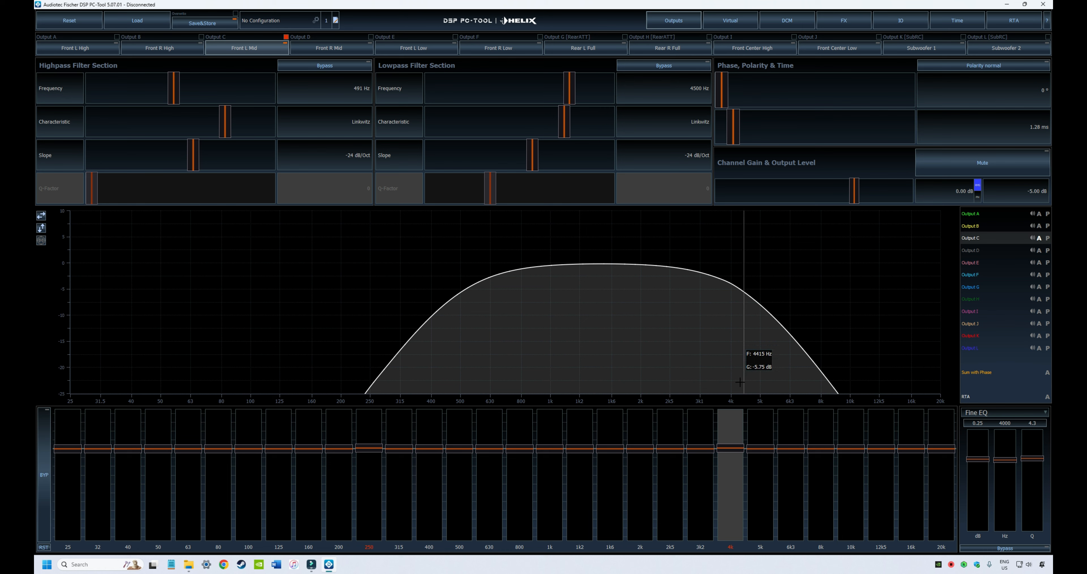
Raise Output C's 2500 Hz equalizer band to 1.75 dB and bring it back to 0 dB
drag(670, 449, 668, 443)
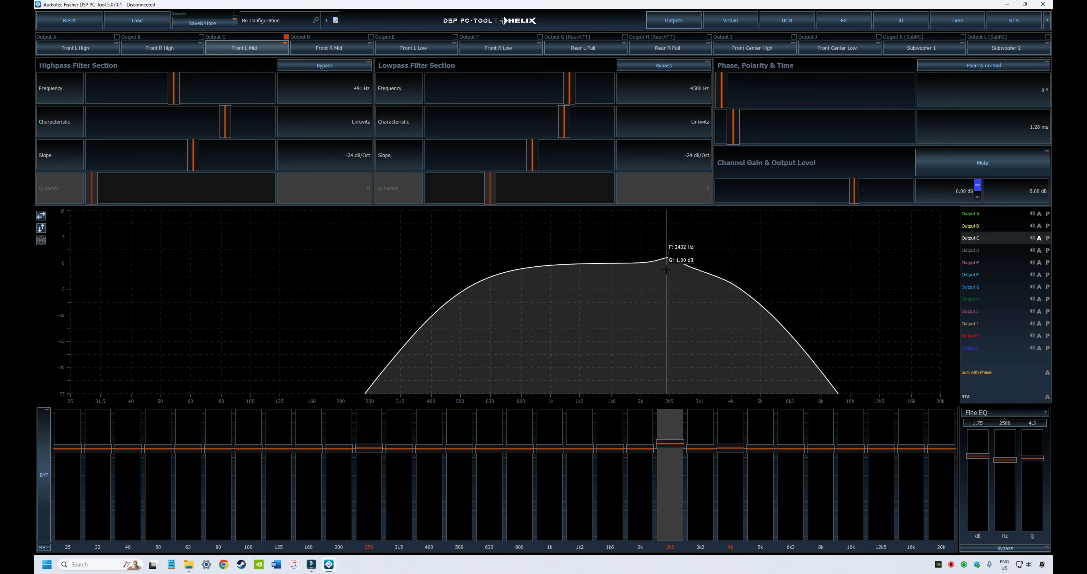
drag(677, 443, 675, 449)
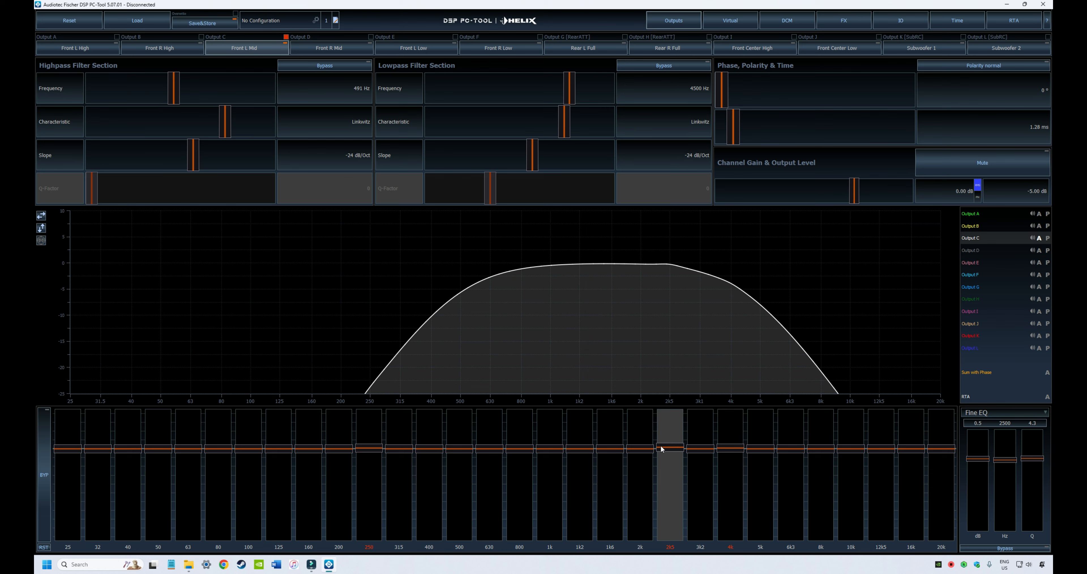
drag(660, 448, 661, 449)
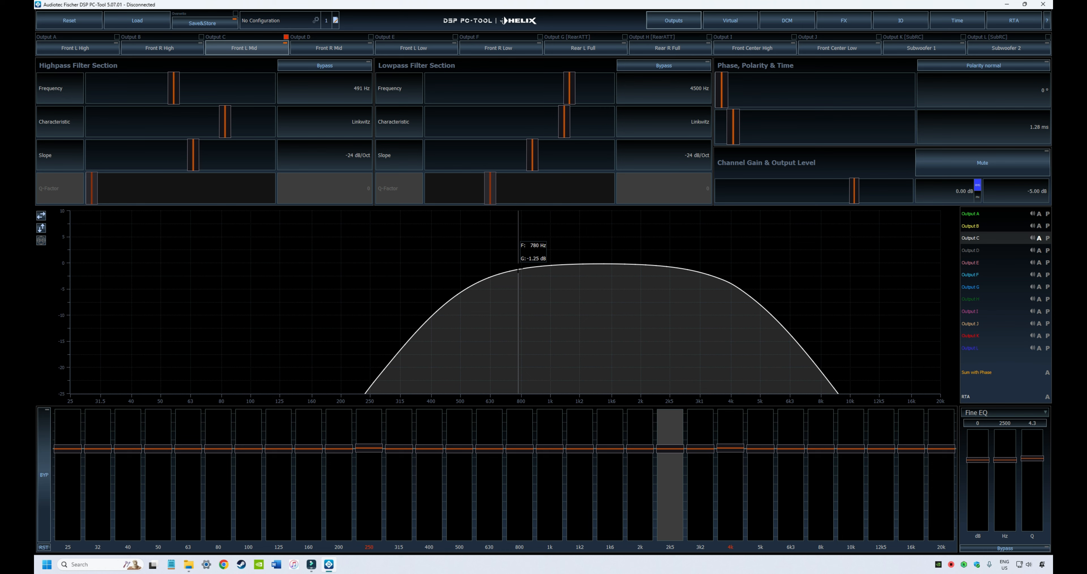
Open the Advanced Import Manager for Output C and cancel the import
key(ctrl+i)
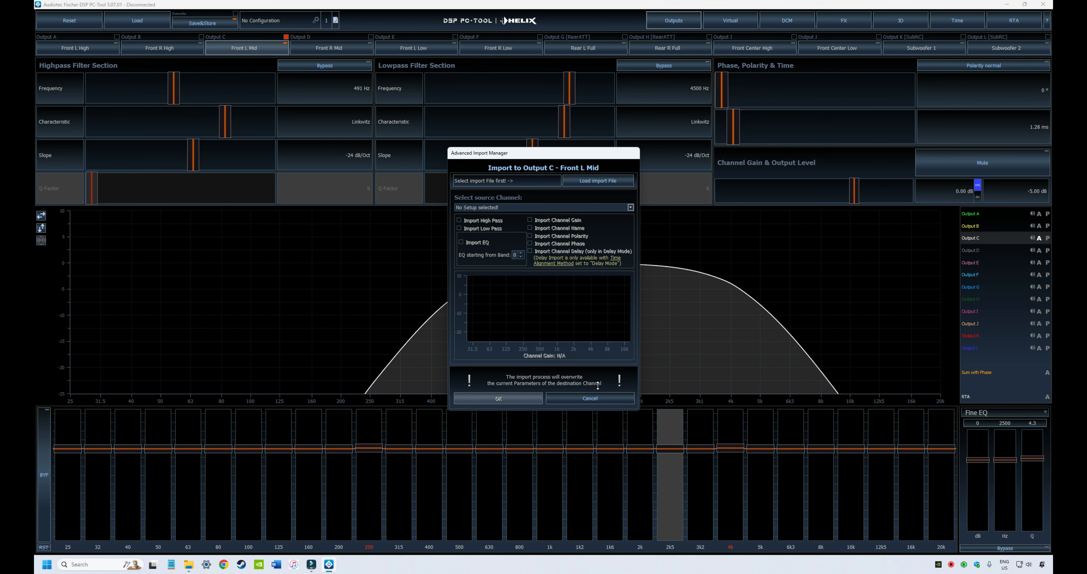
click(592, 399)
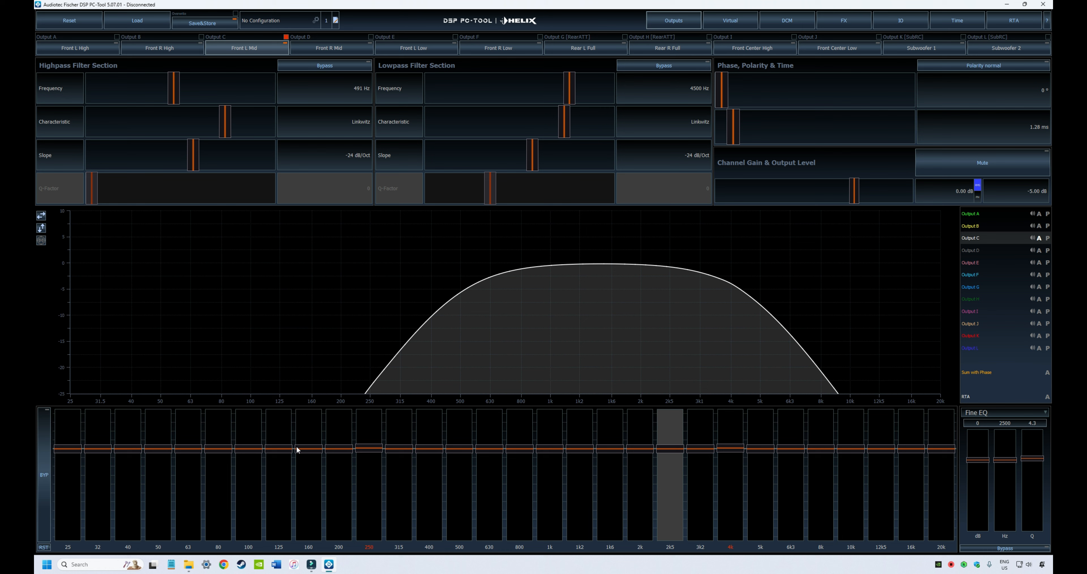
Cut Output C's 400 Hz, 500 Hz and 1.25 kHz equalizer bands and boost the 2000 Hz band to 5.75 dB
click(45, 445)
click(45, 423)
drag(463, 447, 469, 484)
drag(438, 450, 440, 479)
drag(580, 449, 580, 471)
drag(636, 449, 637, 431)
Compare Output C's curve with the equalizer bypassed and active, leave it bypassed, and reset all its bands to zero
click(46, 435)
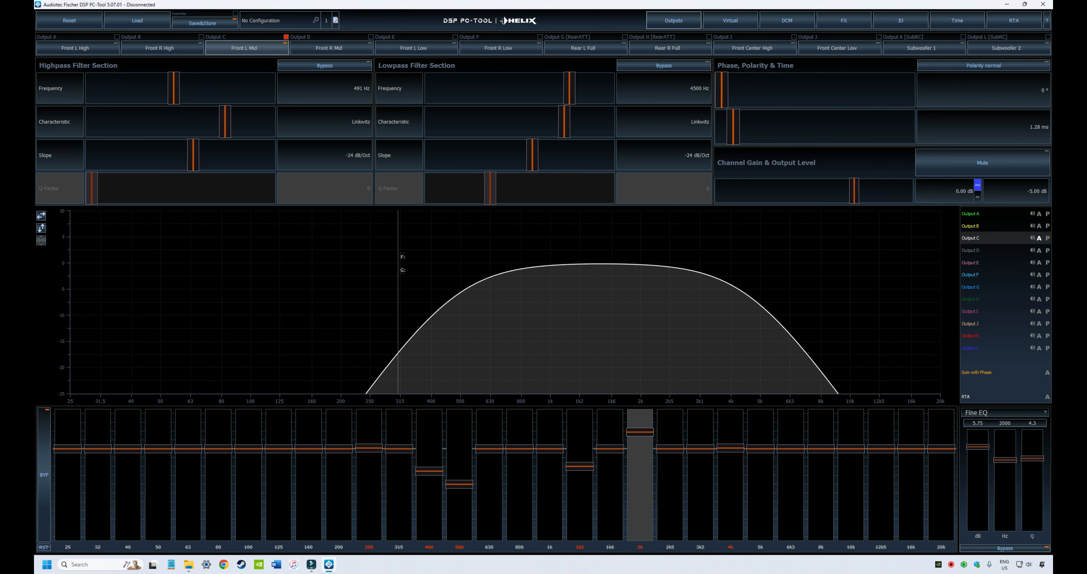
click(47, 432)
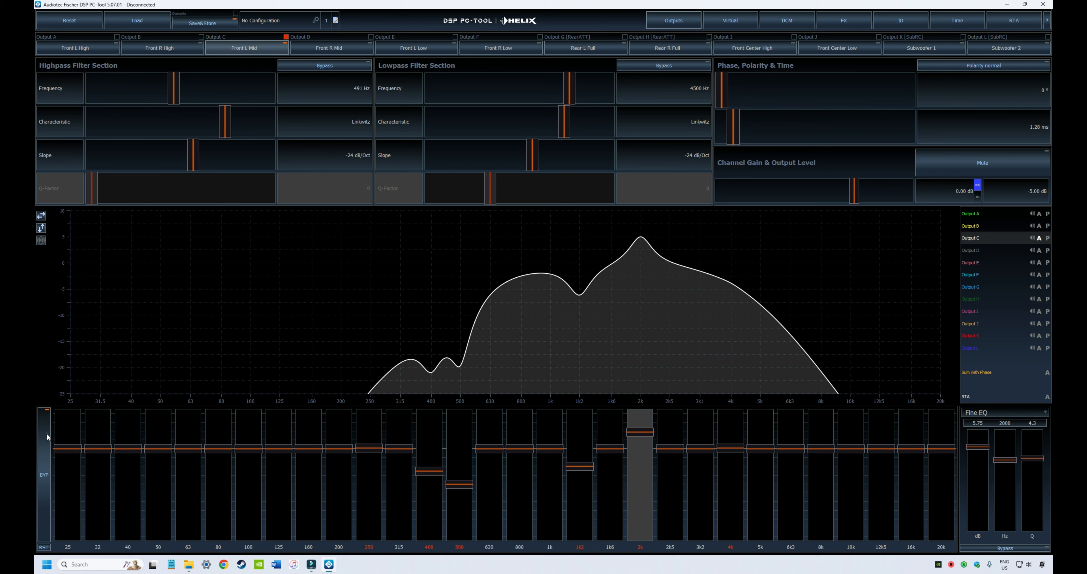
click(47, 431)
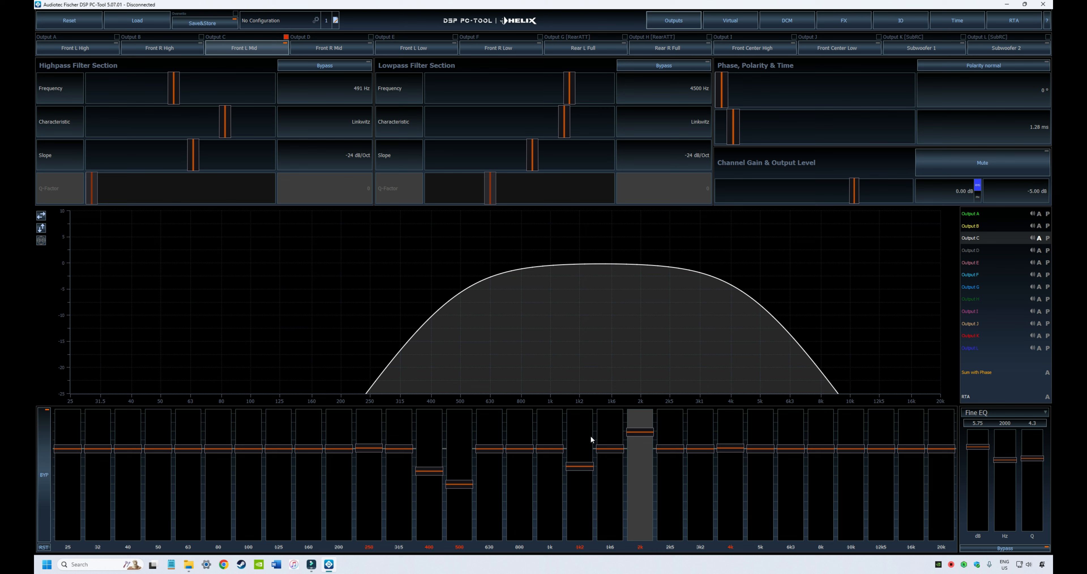
click(44, 547)
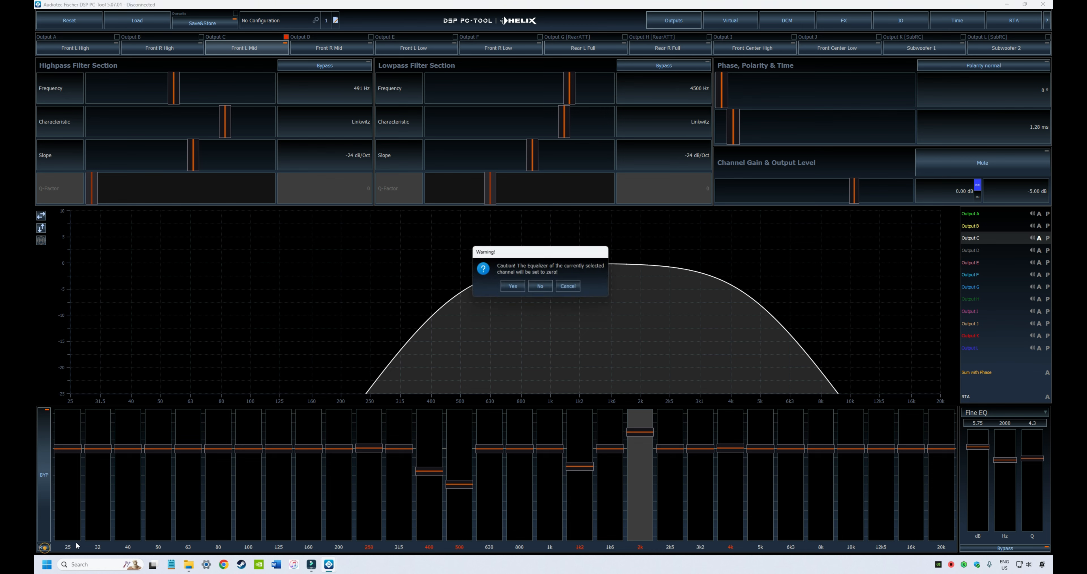
click(512, 284)
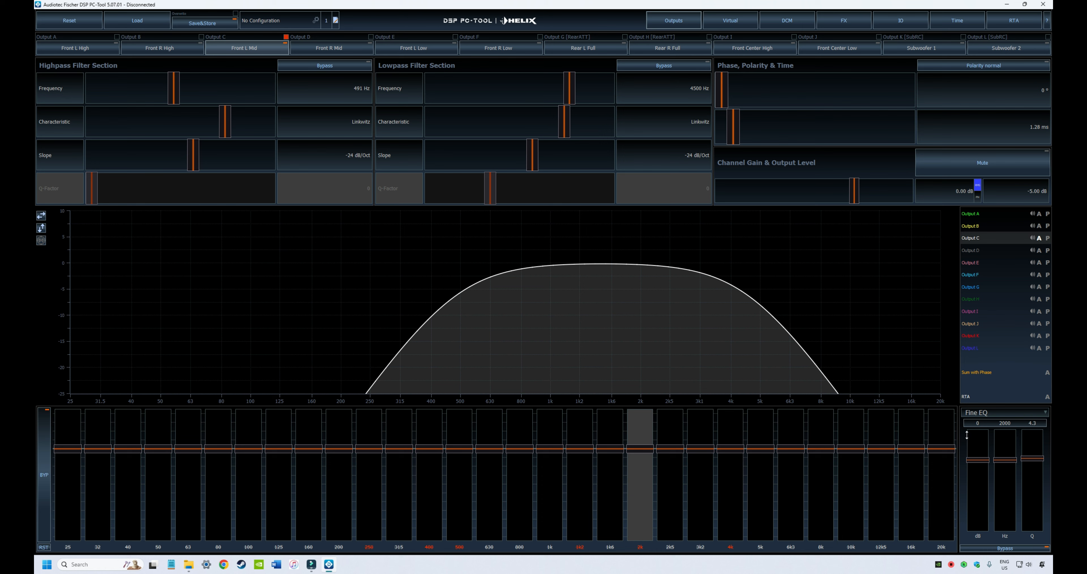
click(1045, 411)
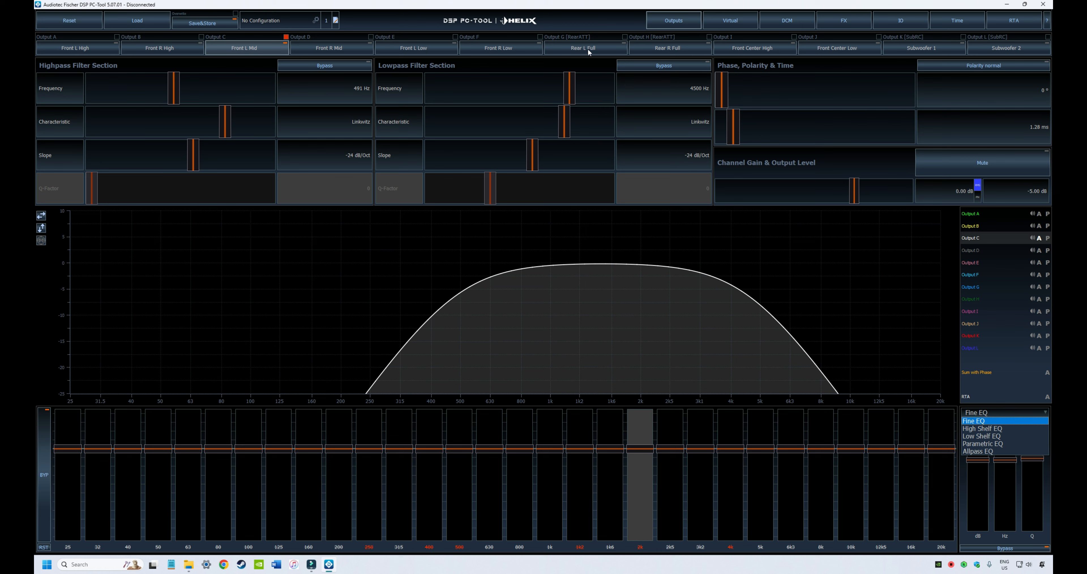
click(674, 47)
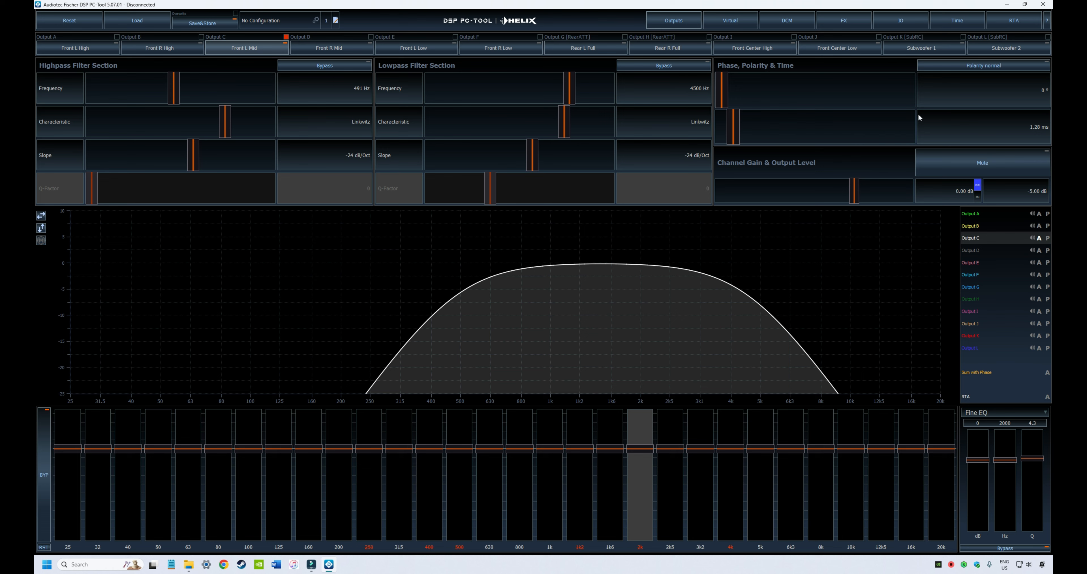
click(928, 50)
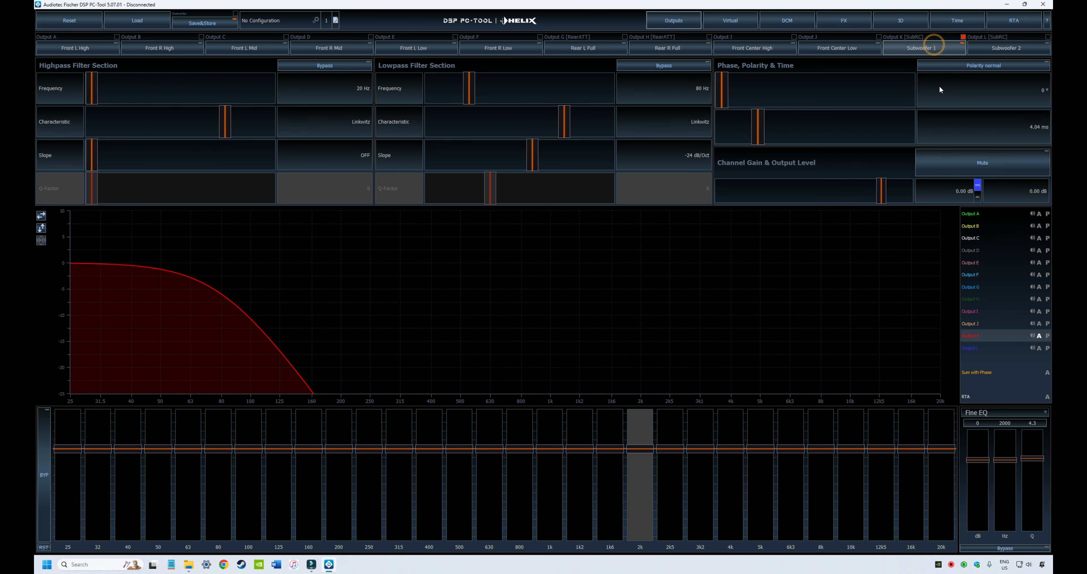
Select the Front L High channel and set its 2000 Hz band to High Shelf EQ
click(105, 46)
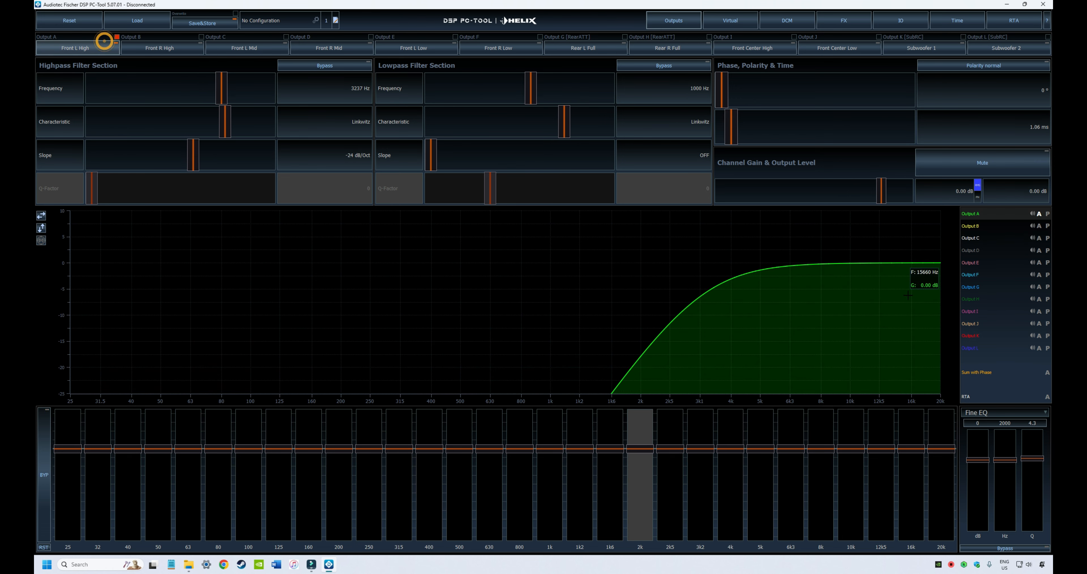
click(1026, 417)
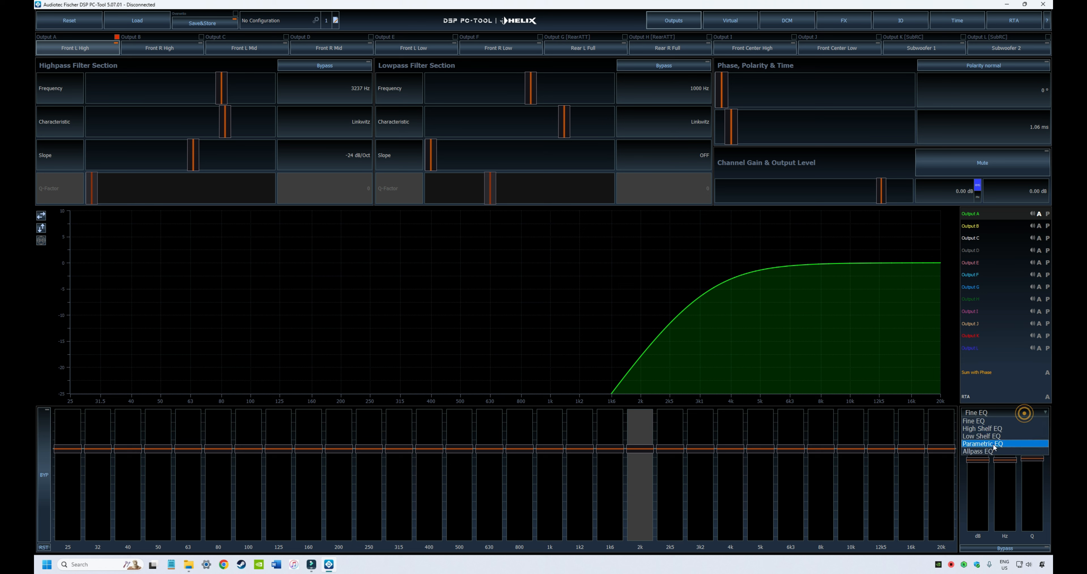
click(1003, 428)
Set Output A's 16000 Hz band to High Shelf EQ with a gain of 6 dB
mouse_move(908, 448)
mouse_down()
mouse_move(909, 457)
mouse_move(909, 448)
mouse_up()
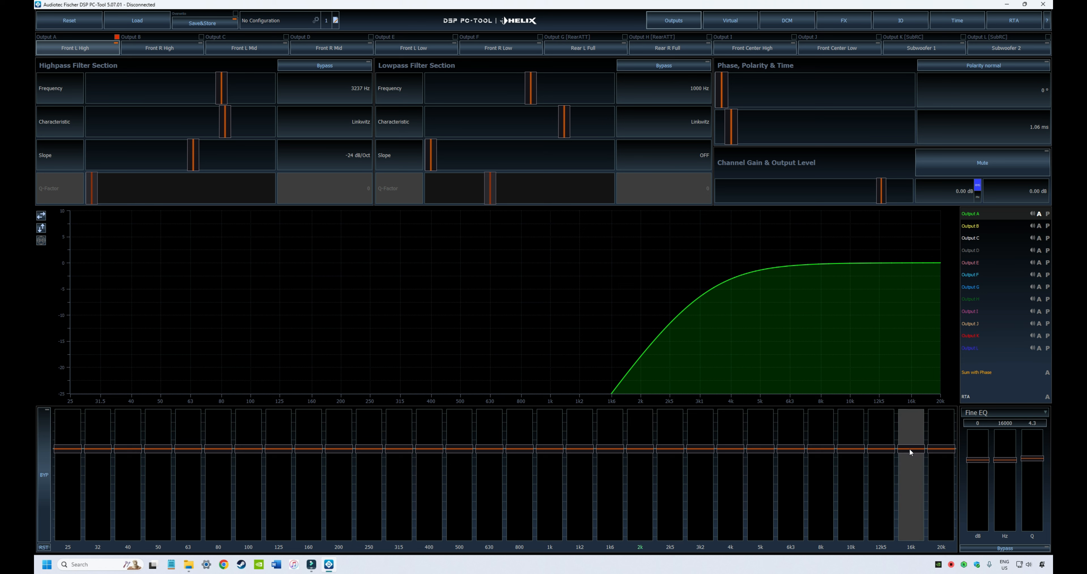
click(1042, 412)
click(982, 429)
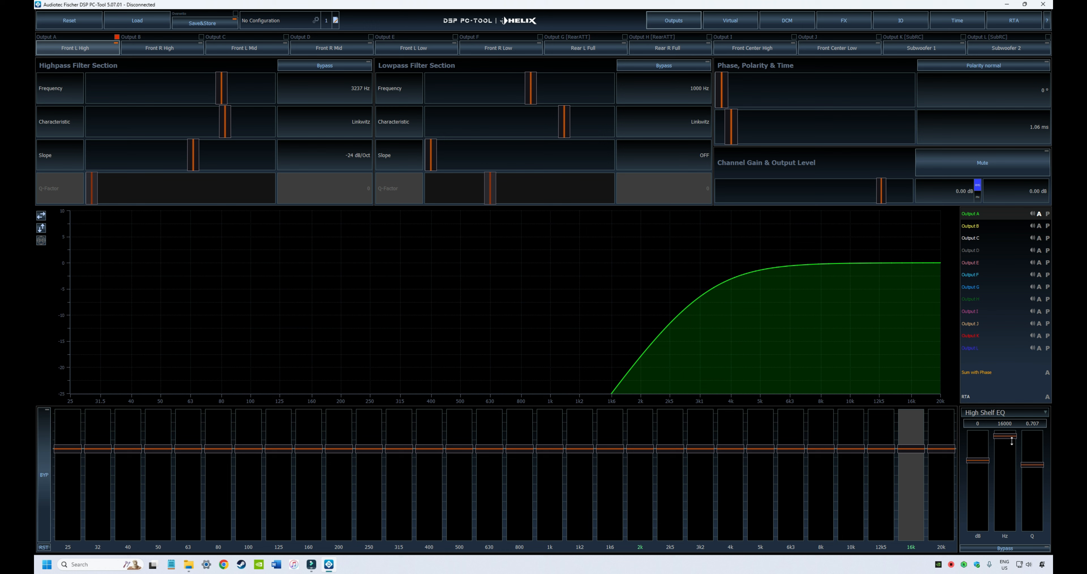
drag(973, 461, 974, 447)
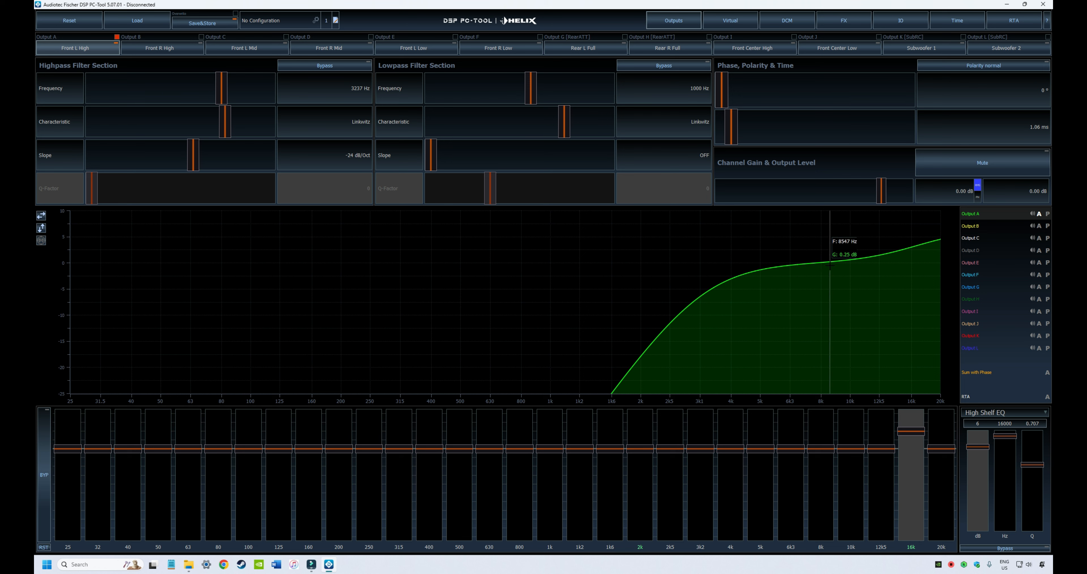
Give Subwoofer 1's 32 Hz band a Low Shelf EQ with -1 dB gain, and change that band to Parametric EQ
click(919, 48)
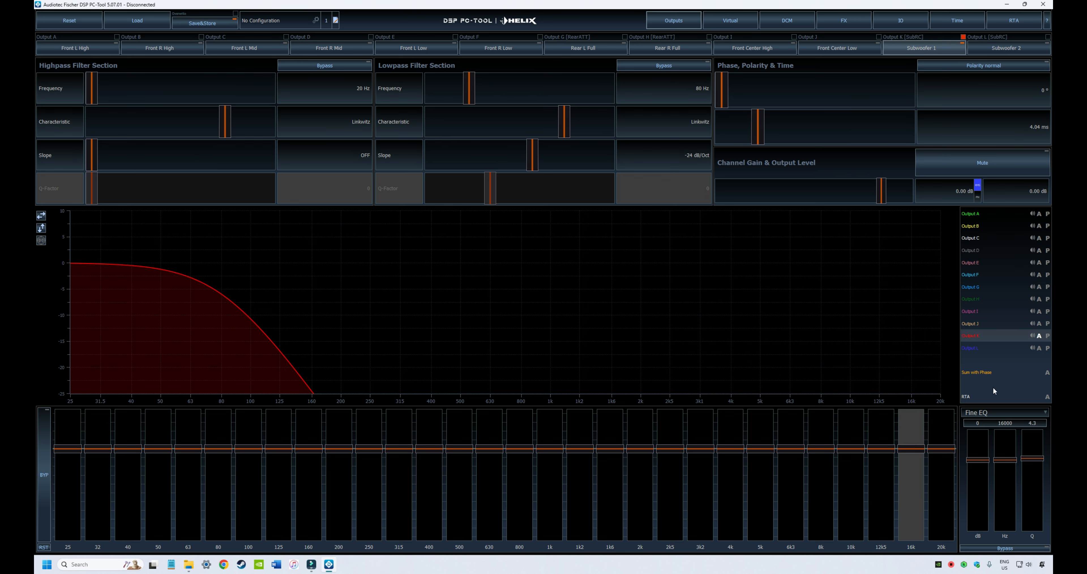
click(103, 449)
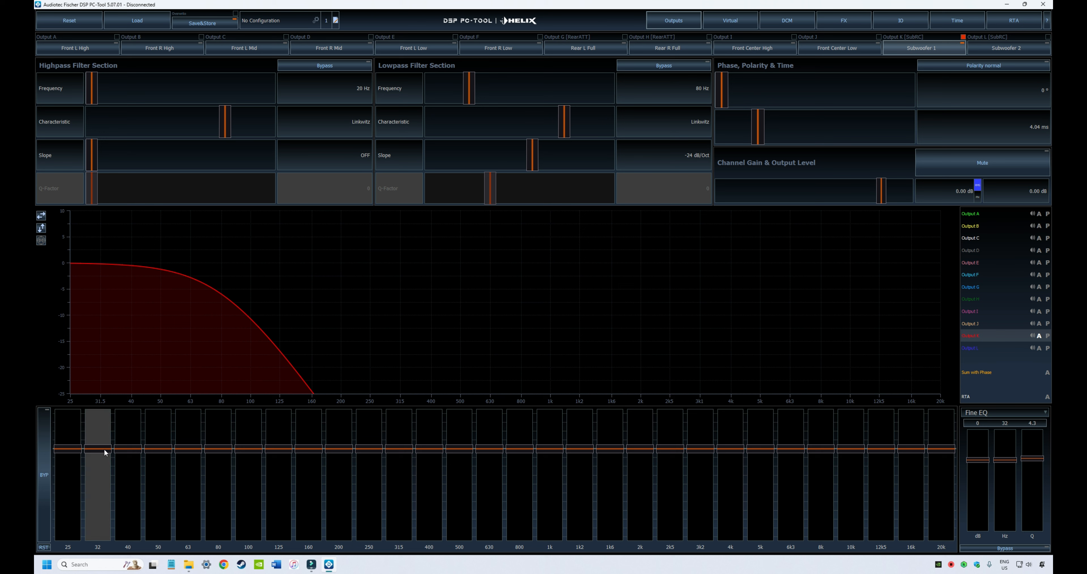
click(1004, 412)
click(1001, 437)
mouse_move(982, 460)
mouse_down()
mouse_move(982, 447)
mouse_move(983, 471)
mouse_move(984, 451)
mouse_up()
mouse_move(985, 483)
mouse_down()
mouse_move(986, 449)
mouse_move(988, 463)
mouse_up()
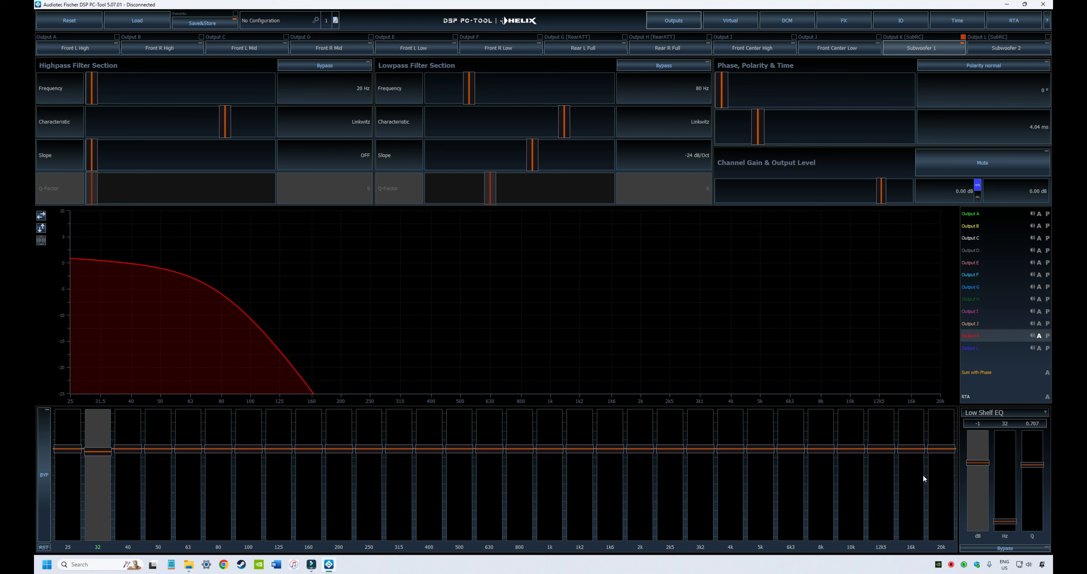
click(1046, 413)
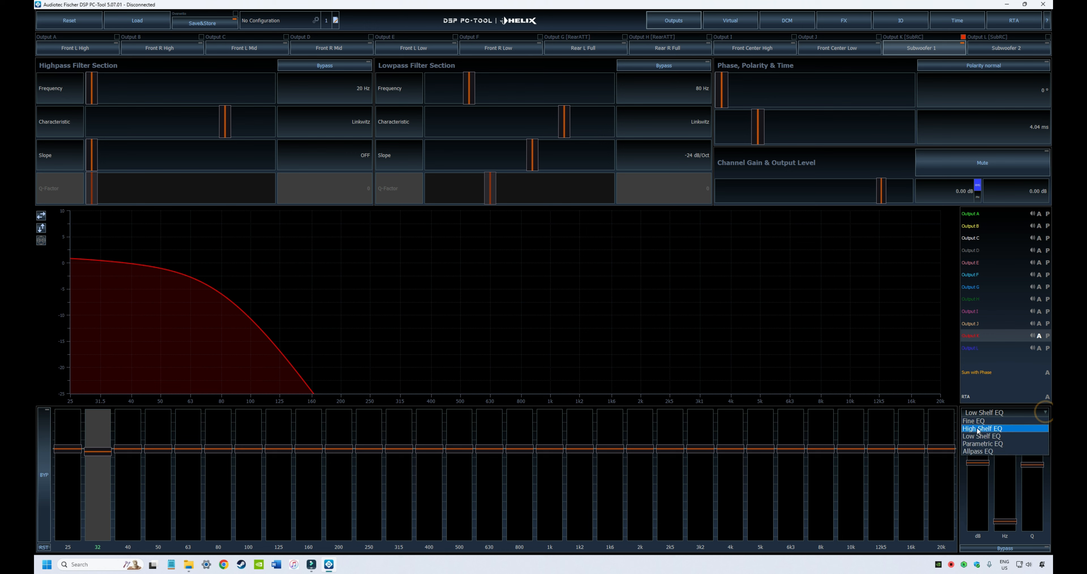
click(993, 441)
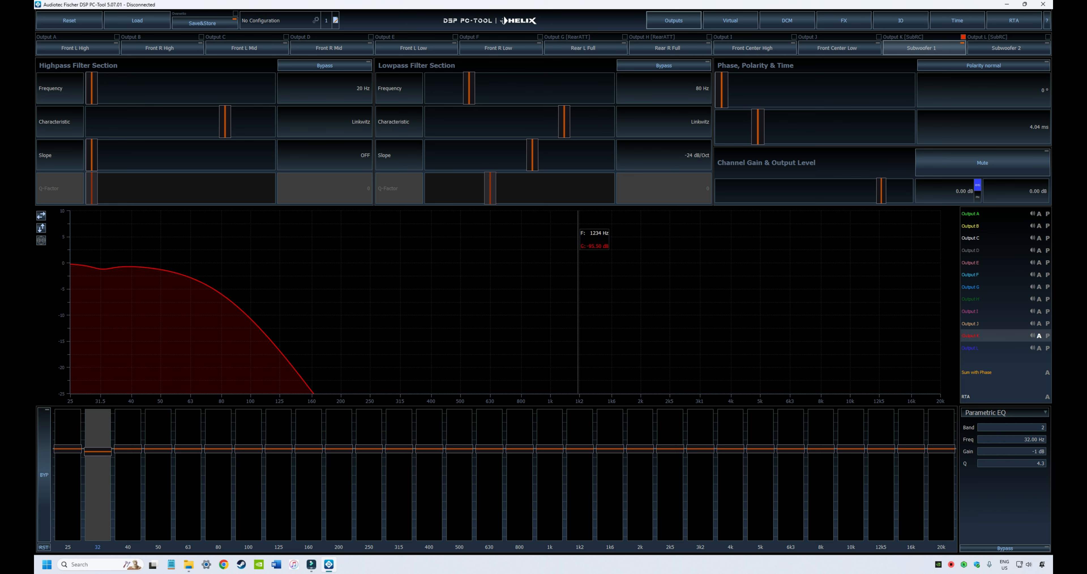
Set band 2 of the Front R Mid channel to Parametric EQ with a frequency of 1200 Hz
click(331, 48)
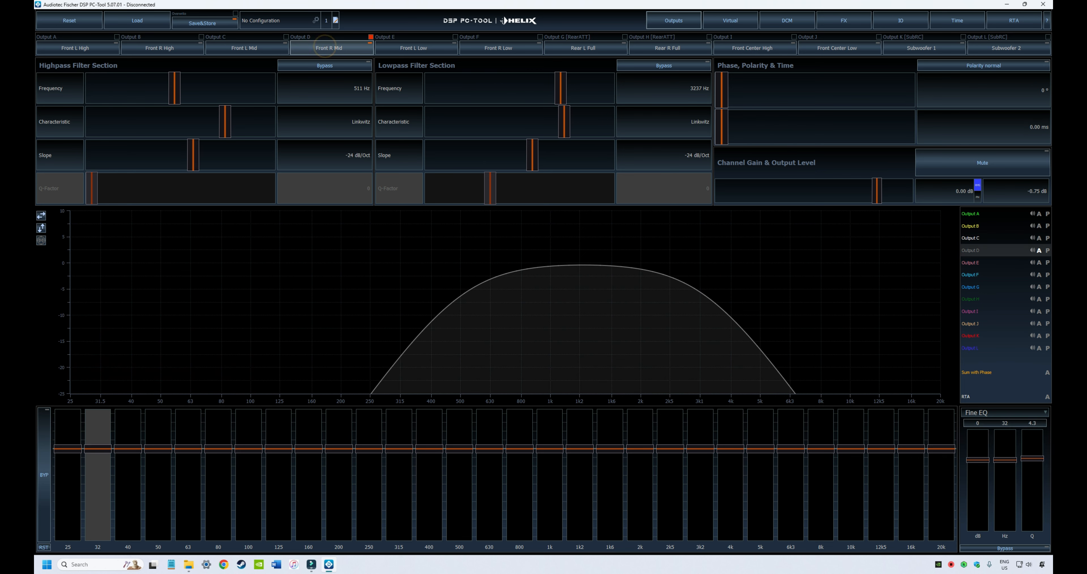
click(1046, 413)
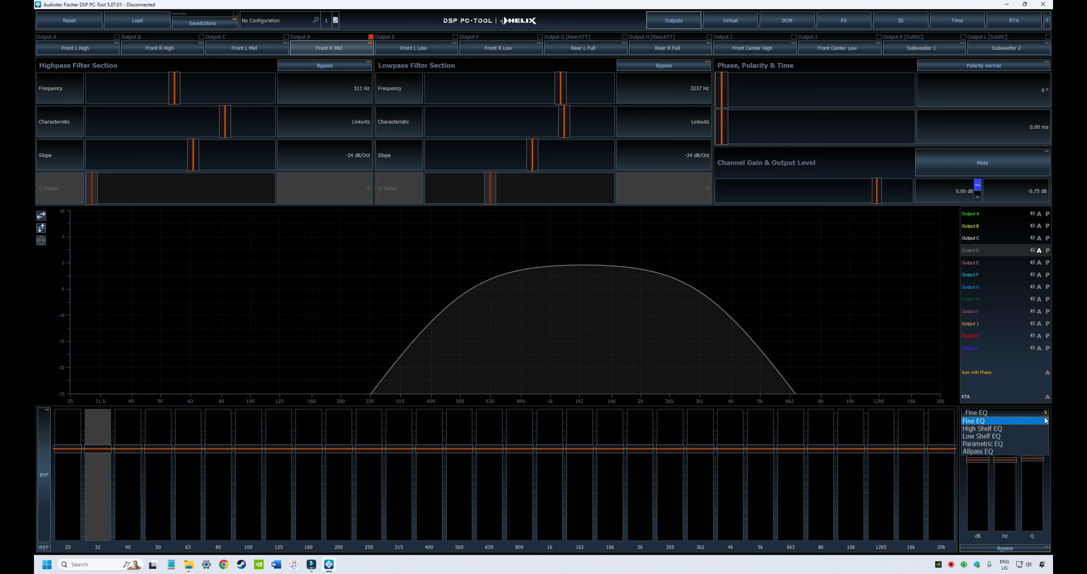
click(1008, 445)
click(1012, 442)
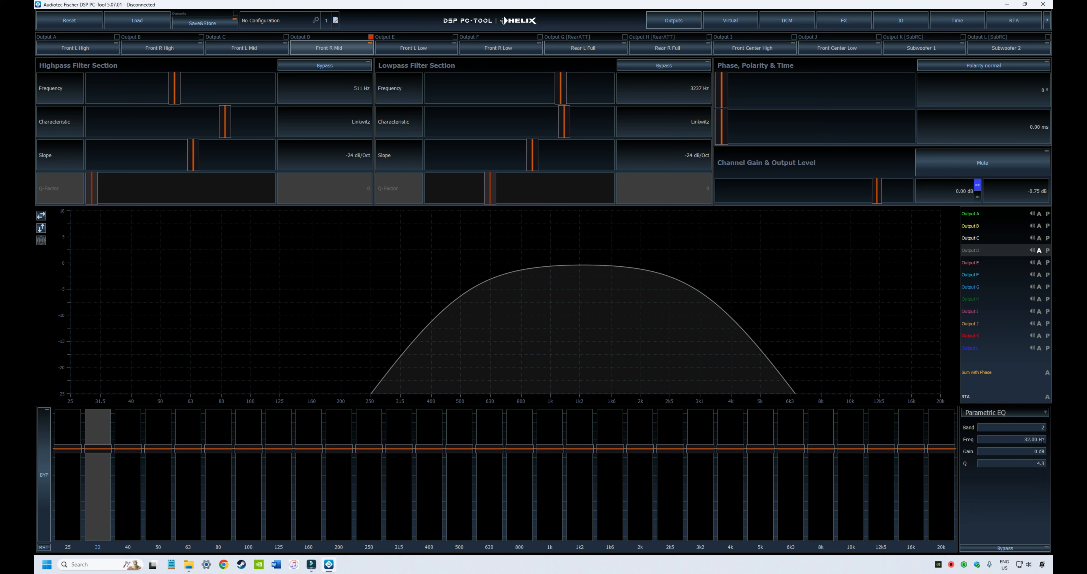
click(1012, 440)
key(Return)
Set the gain of Output D's parametric band to 4 dB and its Q to 7
click(1027, 450)
text(4)
key(Return)
click(1025, 464)
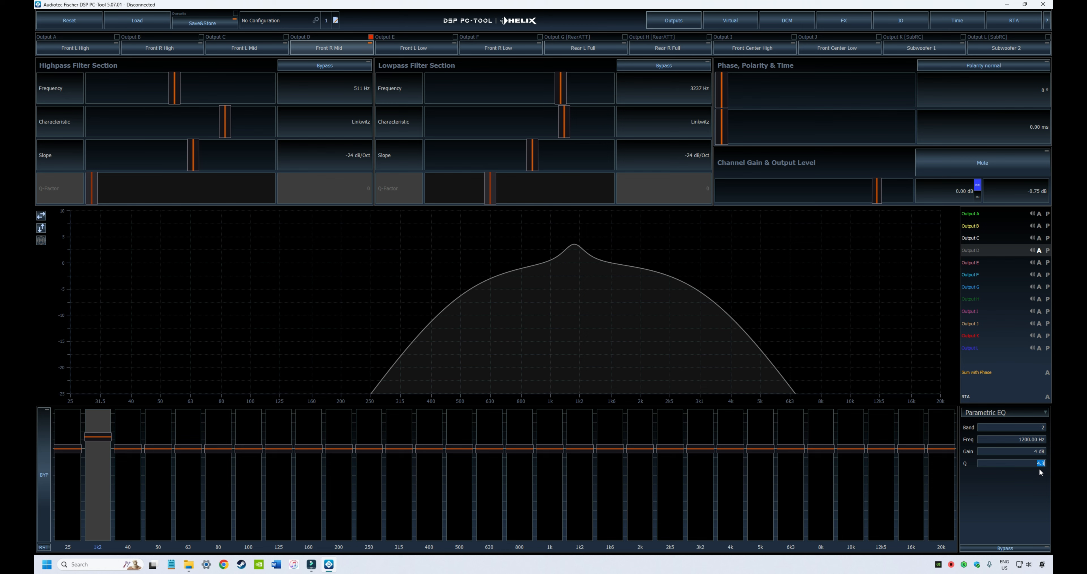
text(7)
key(Return)
Reset all of Output D's equalizer bands to zero
click(44, 548)
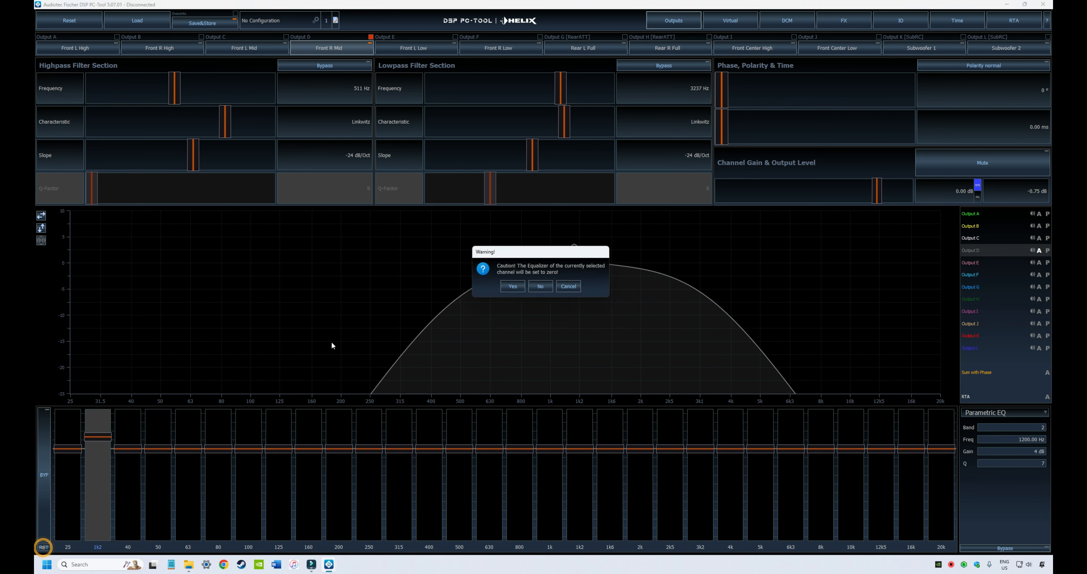
click(515, 290)
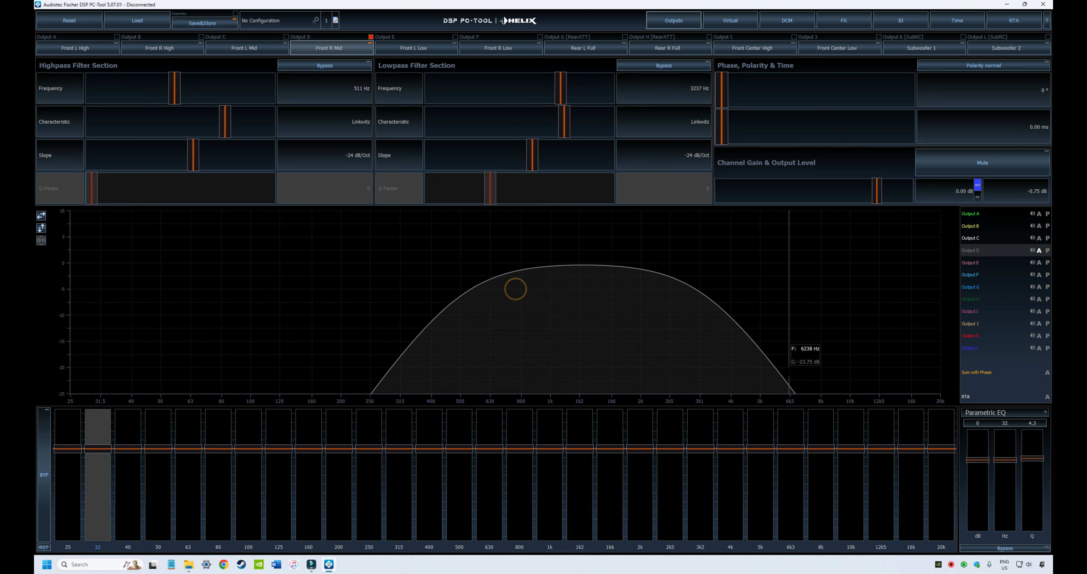